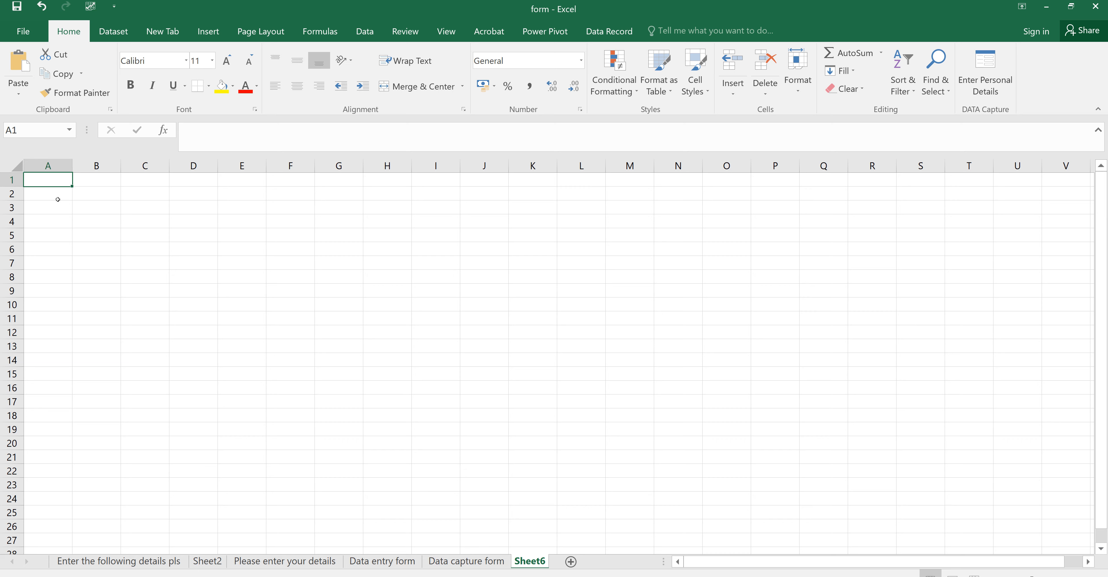
Step: Enter 1 in A1 and fill it down to A25 as the series 1 through 25
type("1")
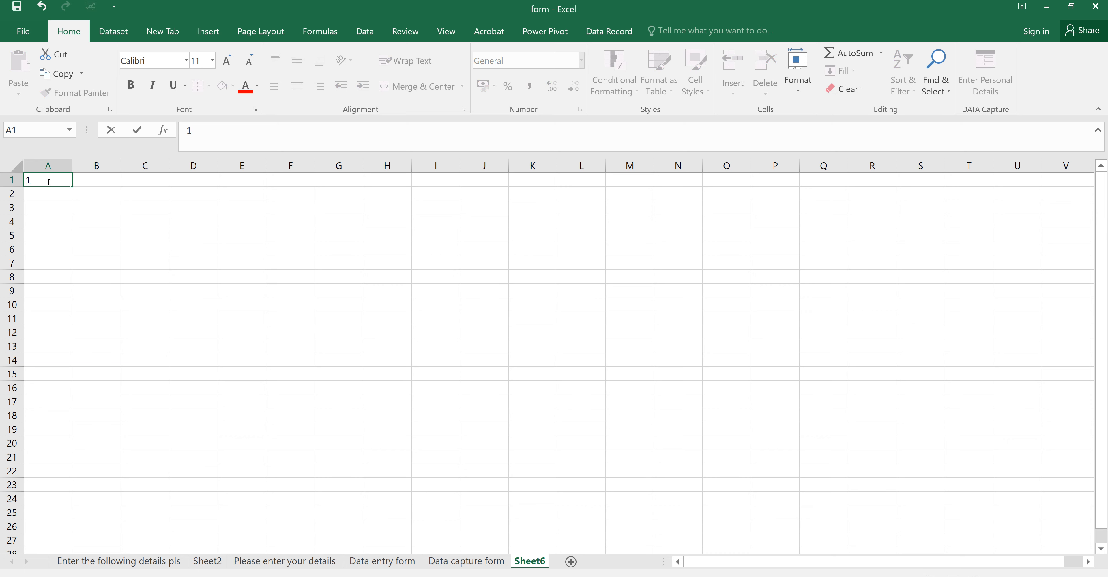
key("Return")
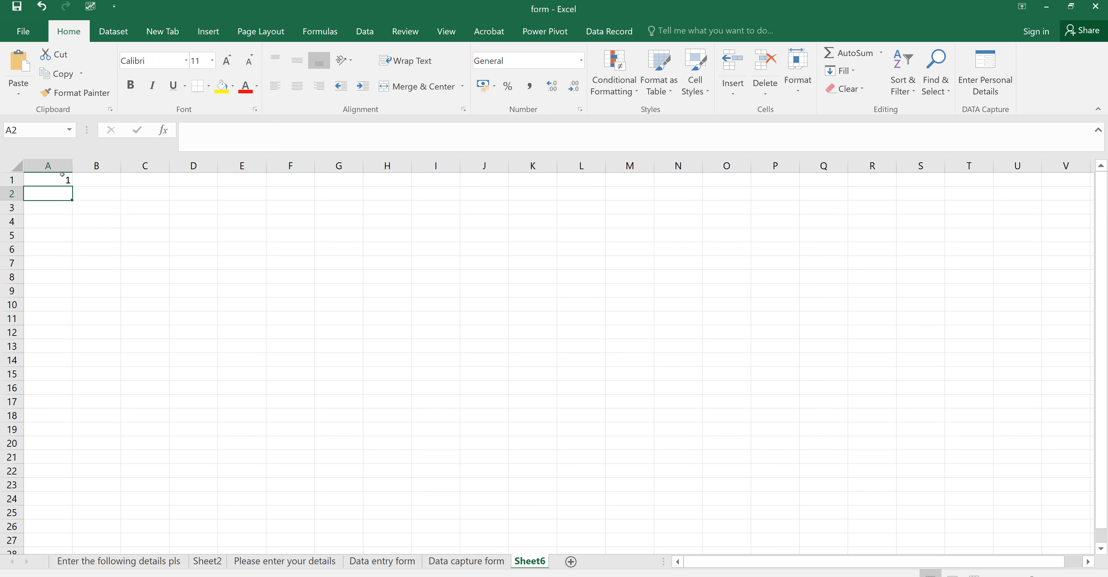
left_click(63, 176)
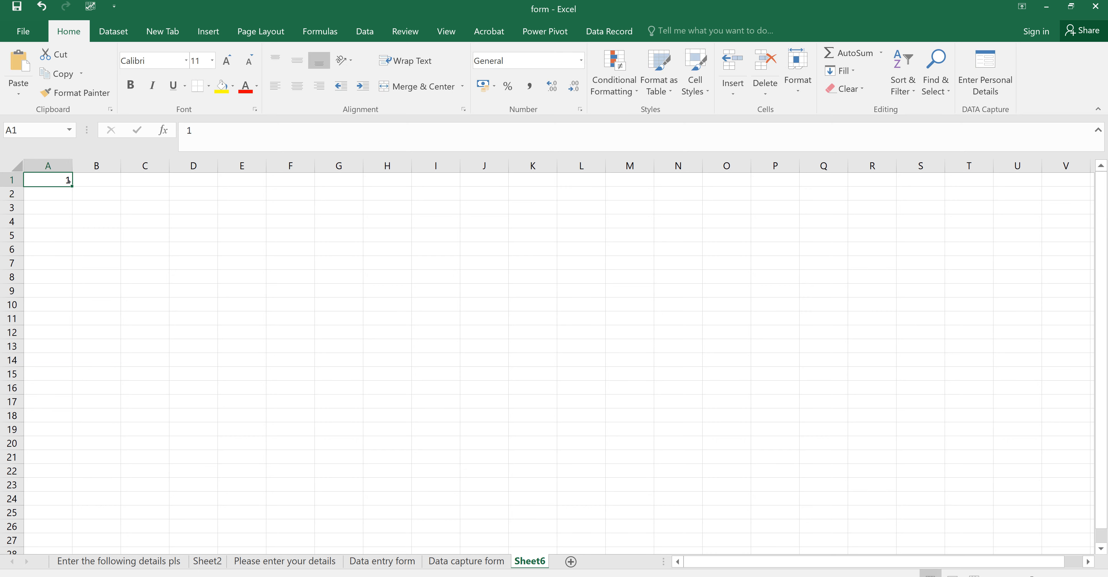
left_click_drag(71, 185, 41, 516)
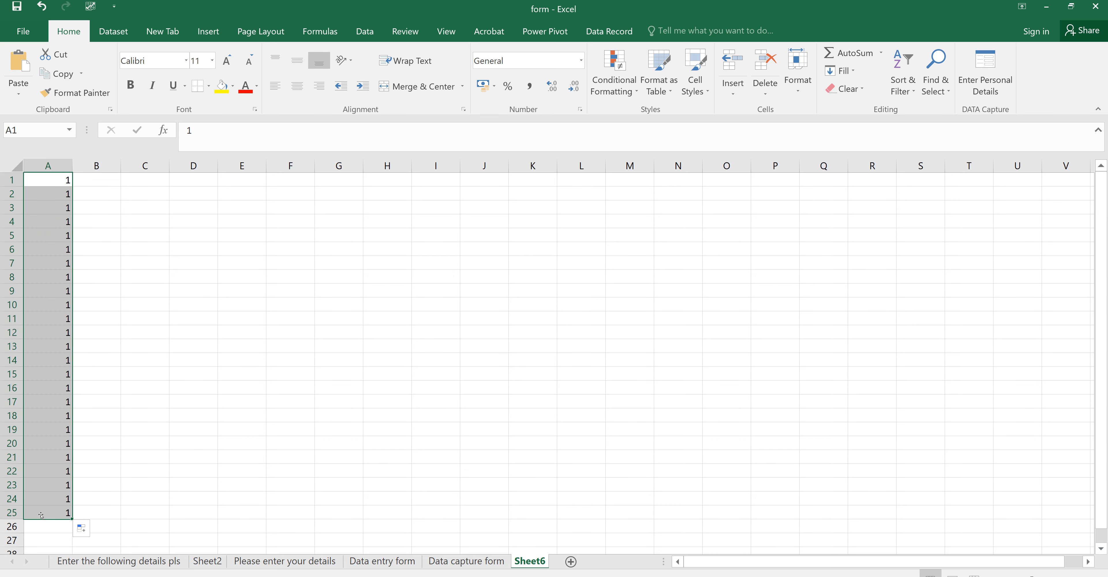
left_click(91, 526)
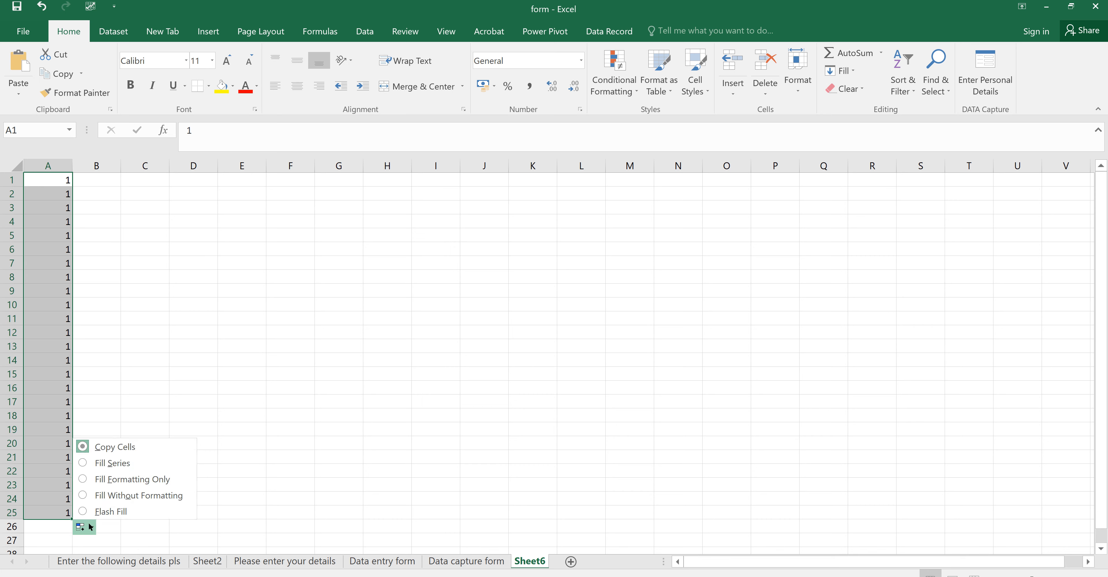
left_click(103, 463)
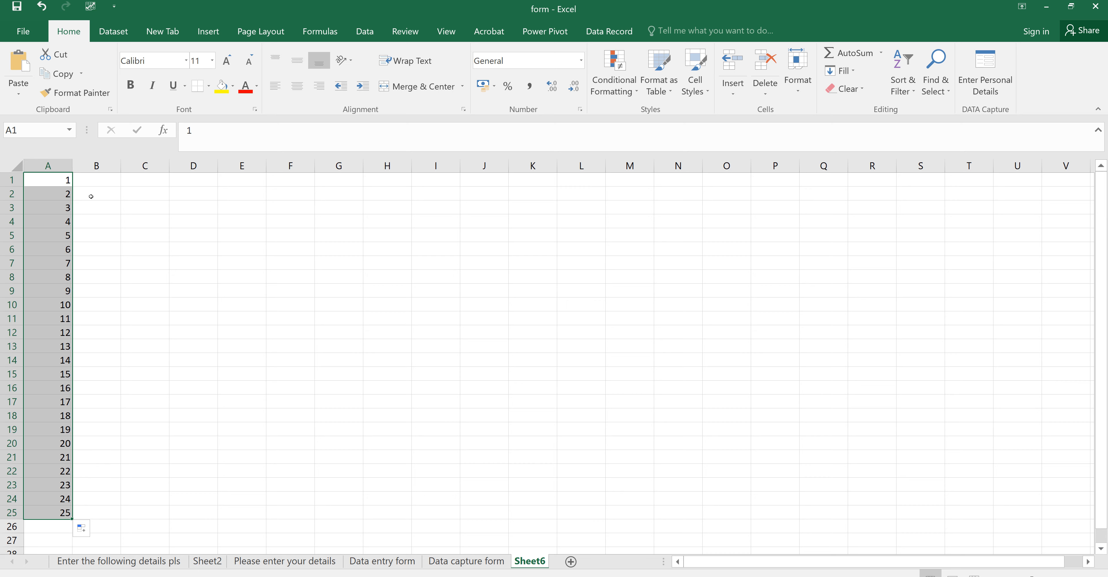
left_click(90, 182)
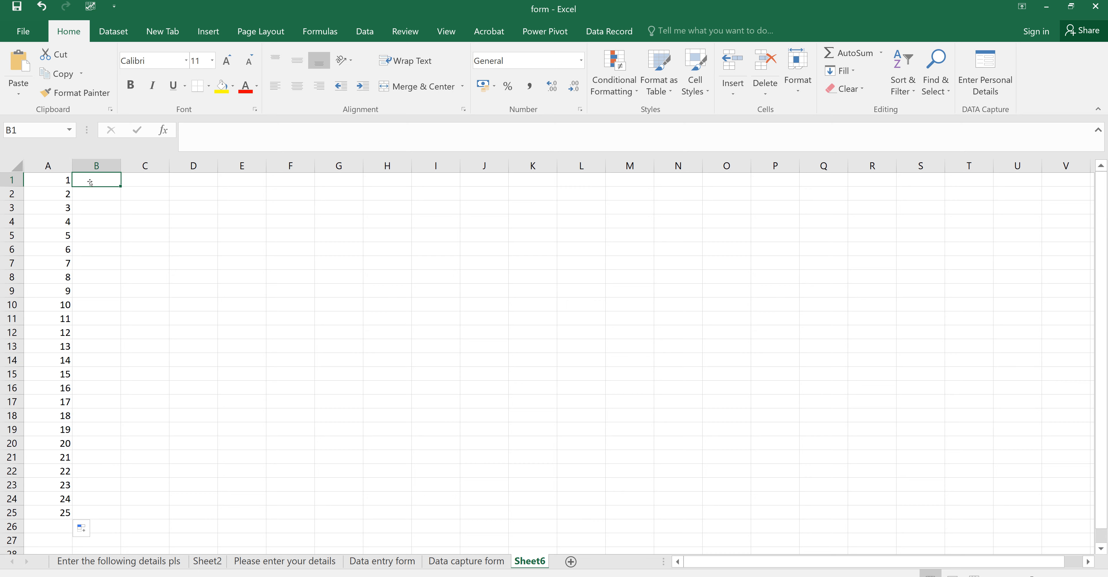
Step: Enter 1 in B1 and 2 in B2 as the start of the column B sequence
type("1")
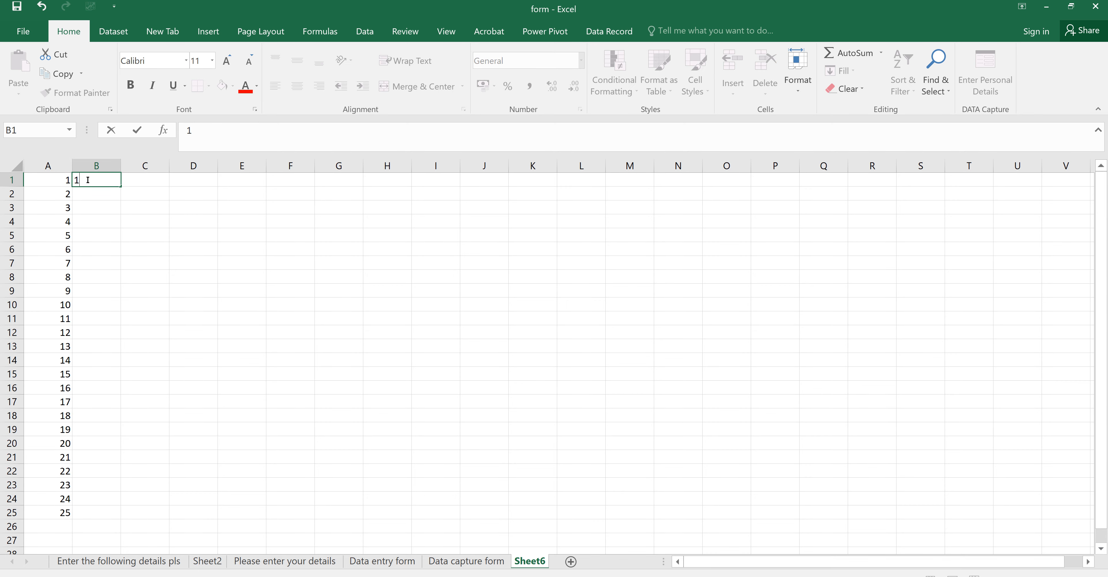
key("Return")
type("2")
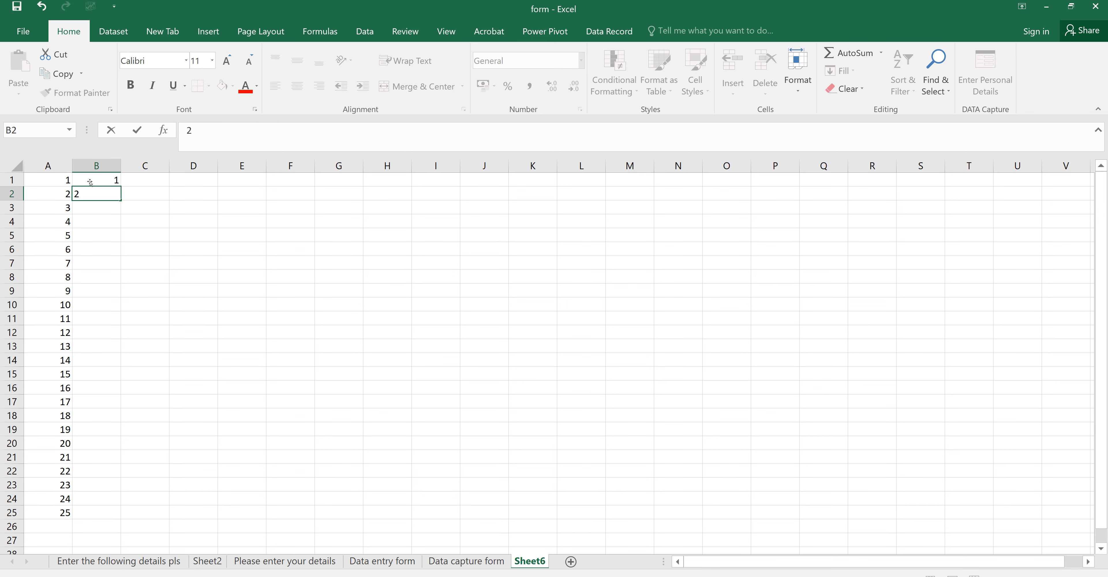
key("Return")
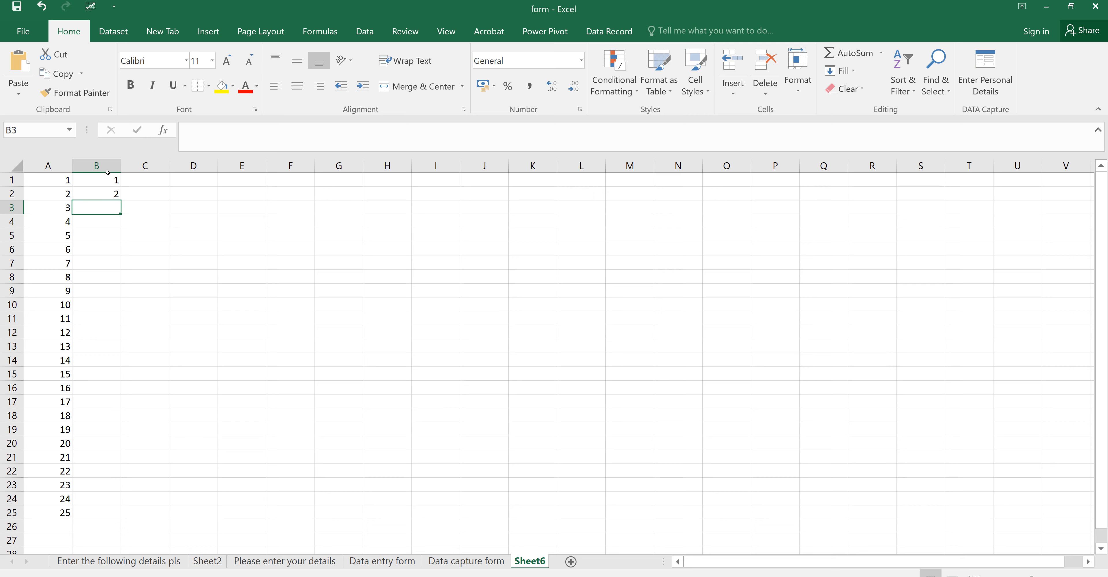
left_click(108, 173)
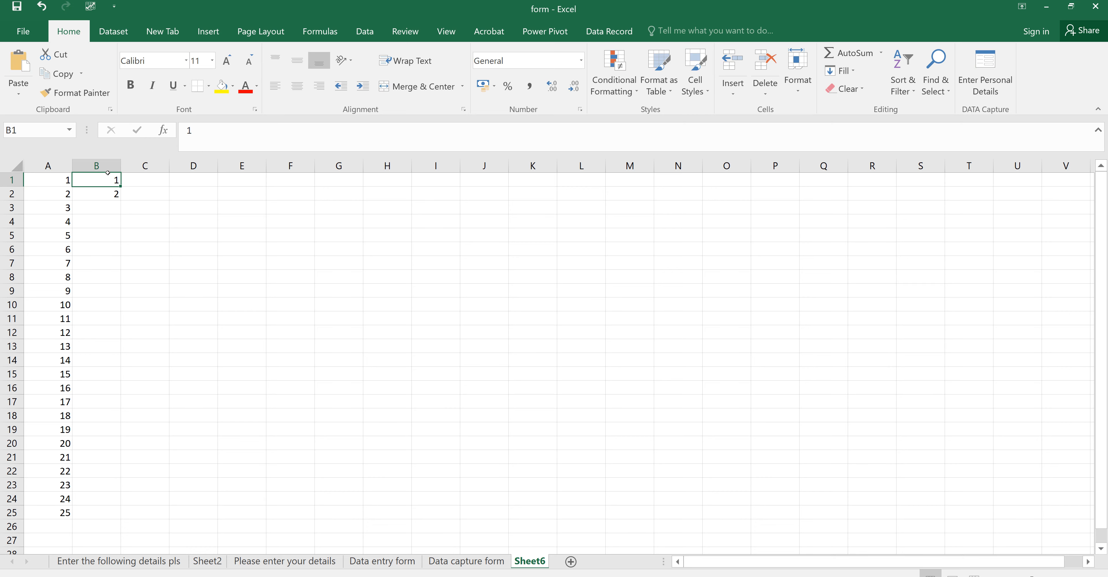
left_click(116, 193)
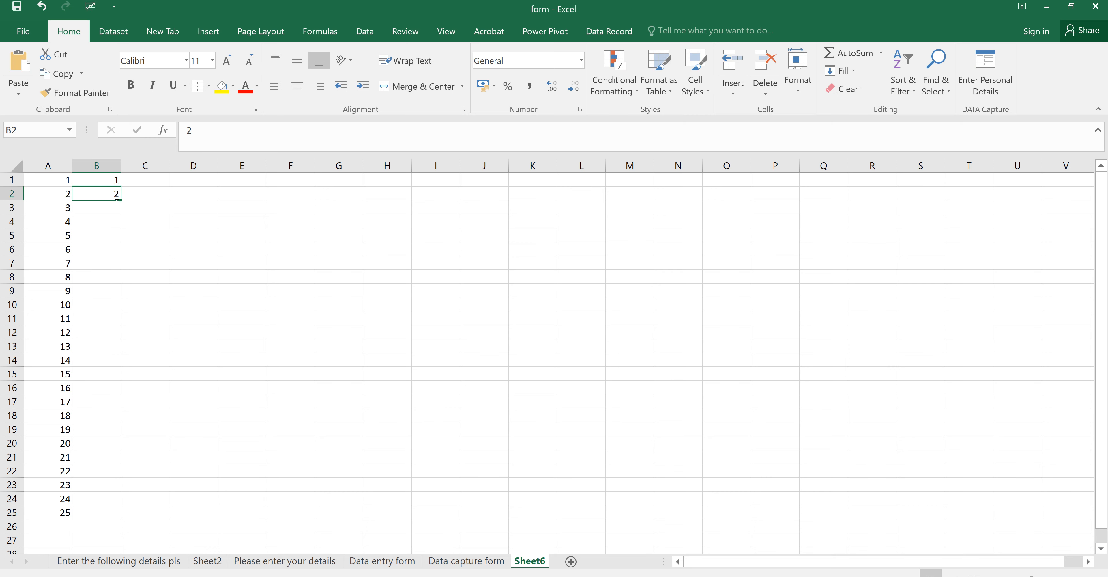
Step: Extend column B down to B25 as a Fill Series counting 1 through 25
left_click_drag(109, 283, 113, 515)
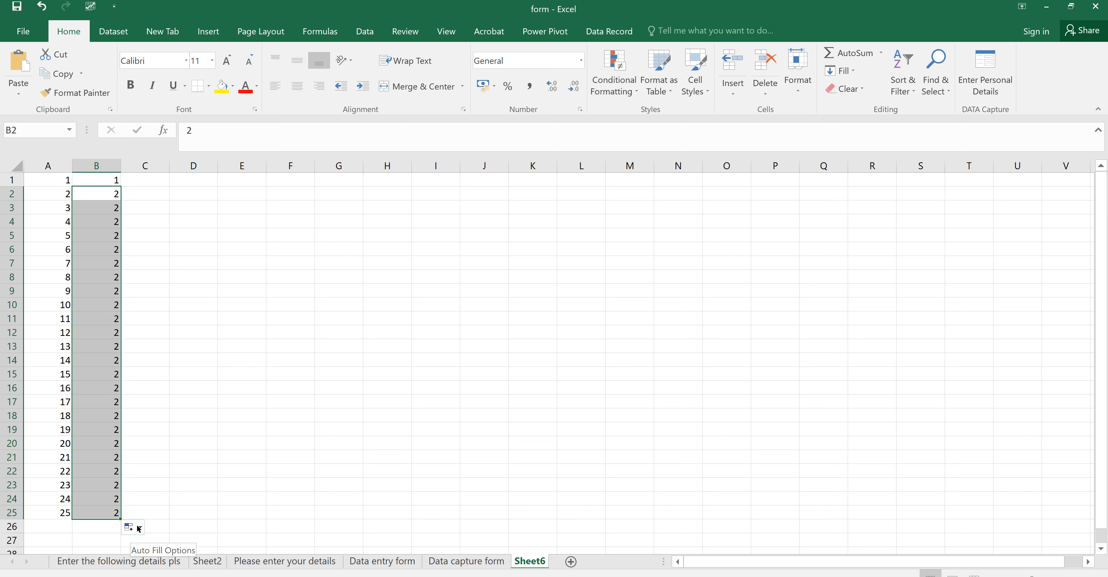
left_click(138, 528)
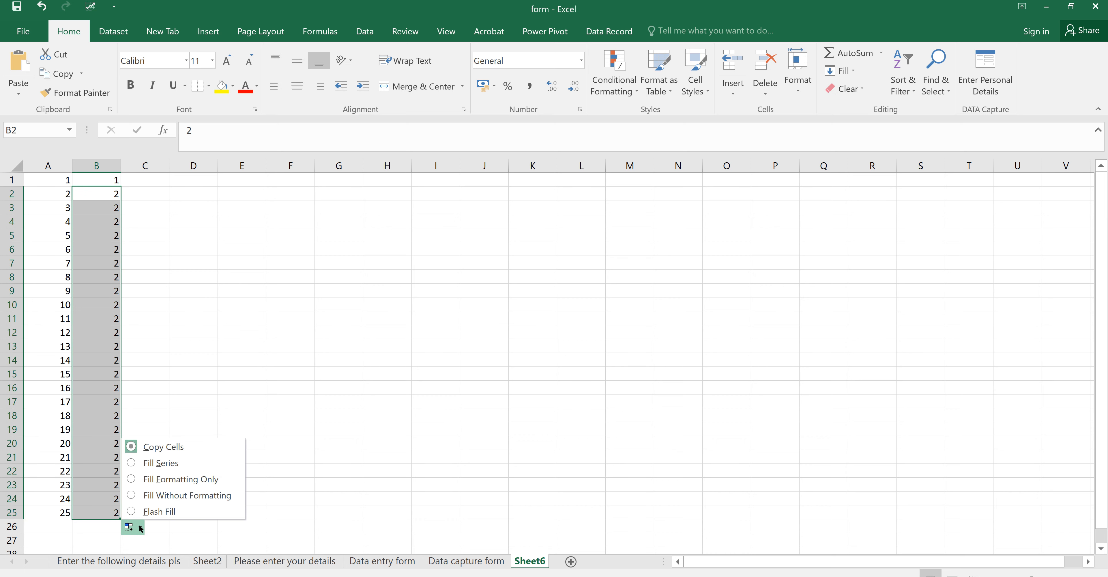
left_click(155, 462)
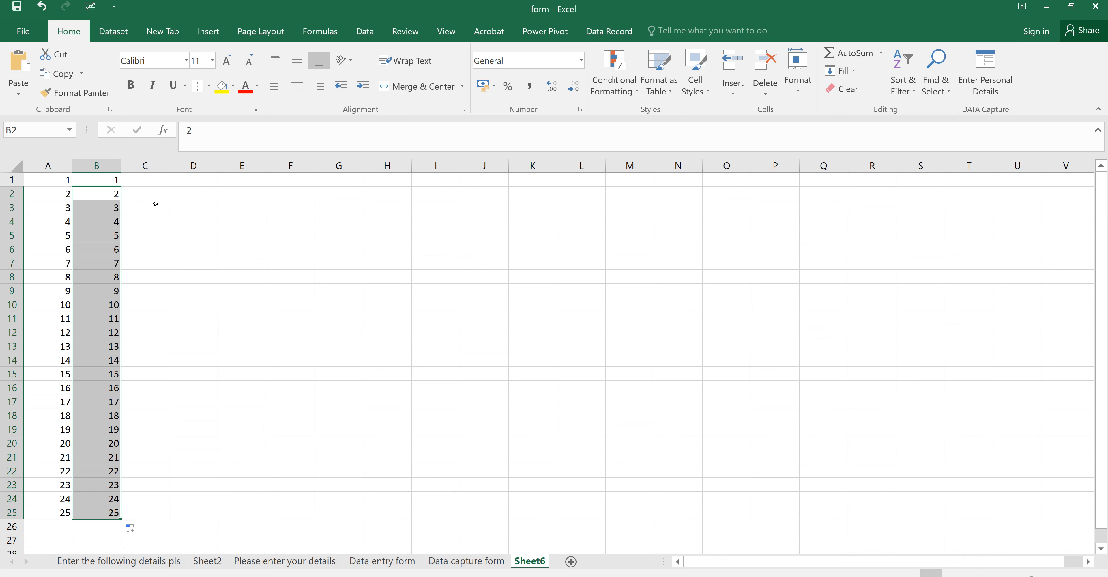
left_click(142, 178)
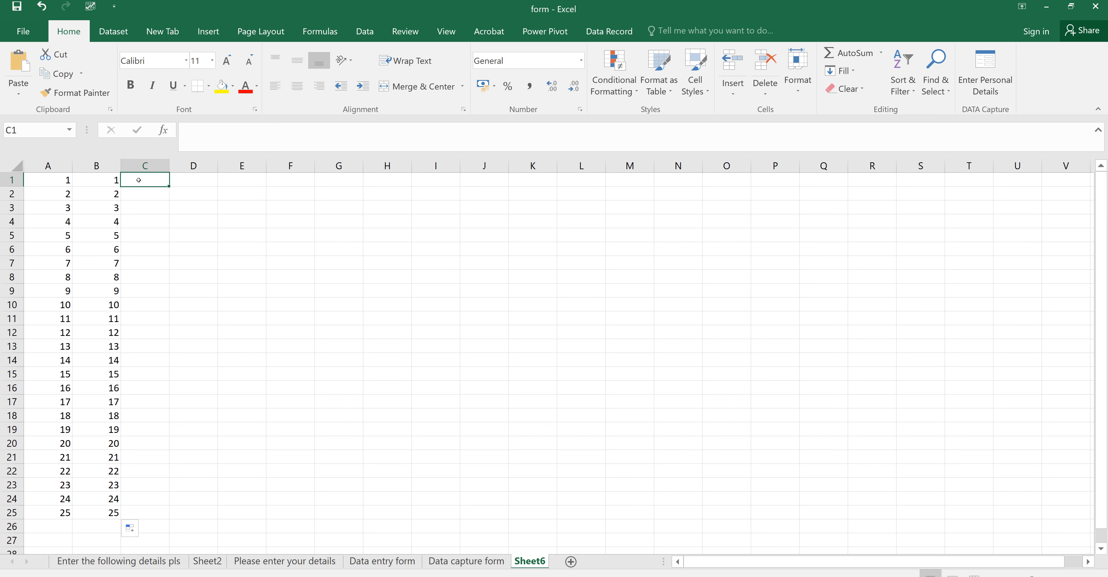
Step: Enter 1 in C1 and fill column C as a linear series with stop value 1000000
type("1")
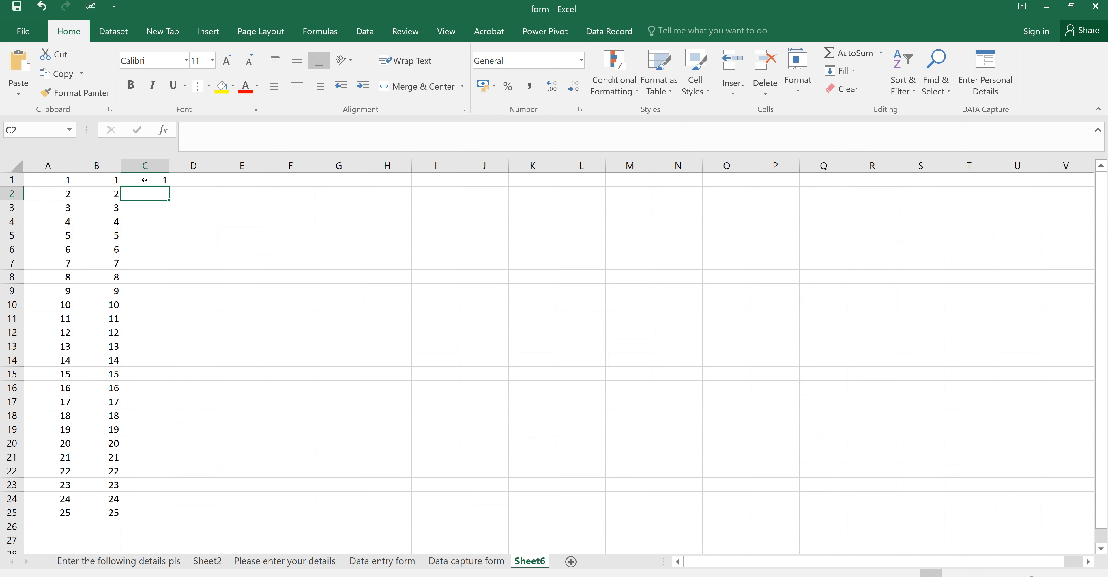
left_click(147, 180)
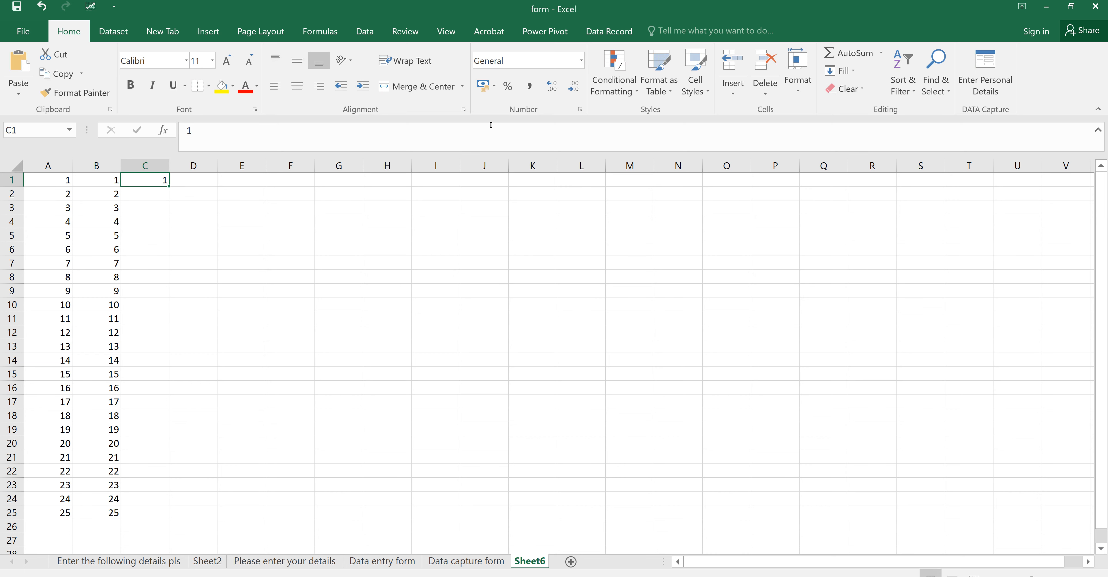
left_click(855, 72)
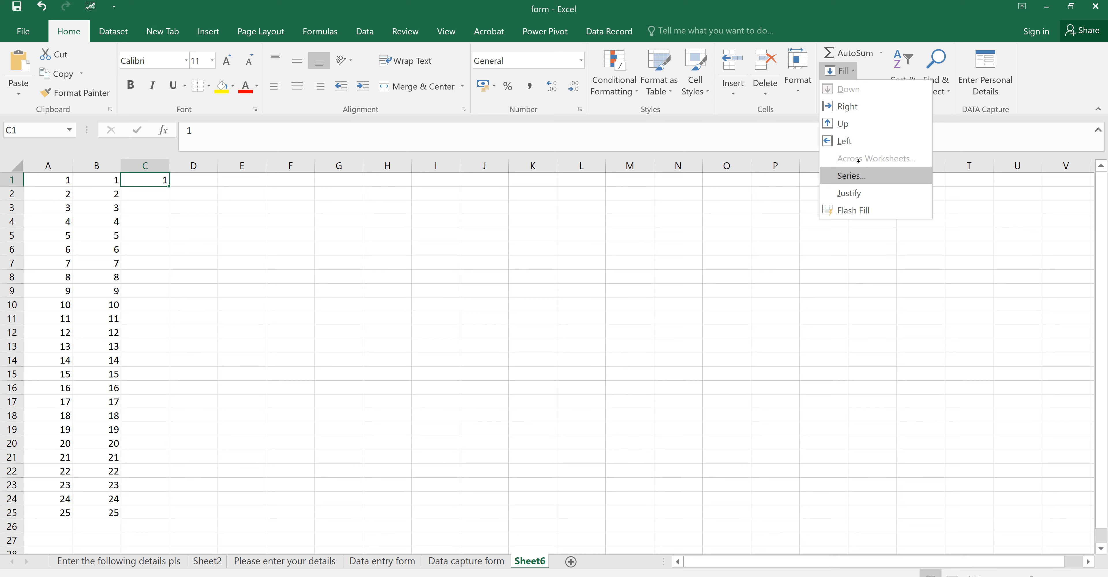
left_click(852, 175)
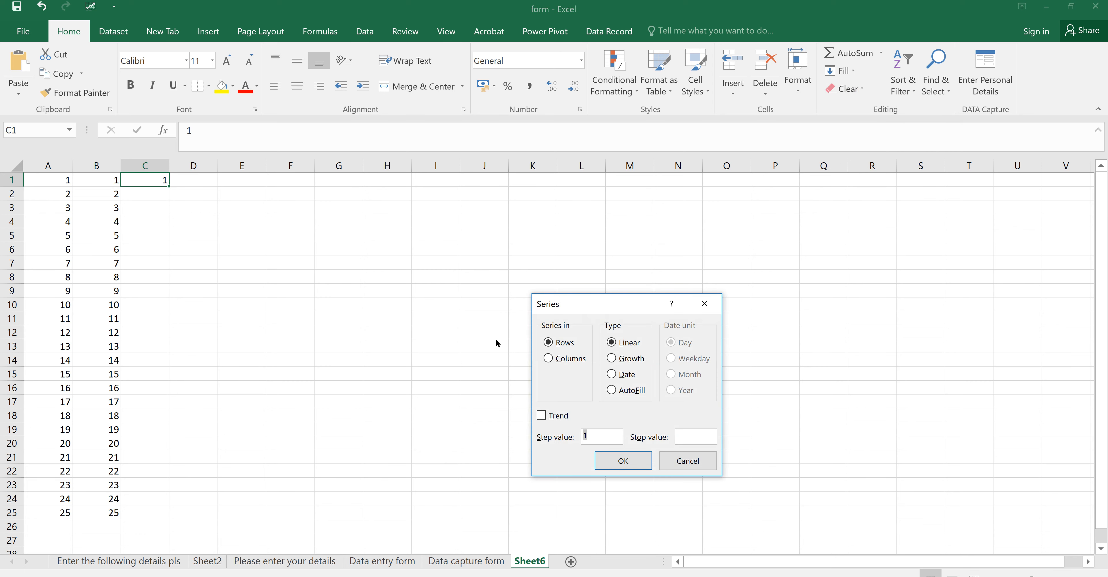
left_click(548, 358)
left_click(682, 430)
type("1000000")
left_click(623, 460)
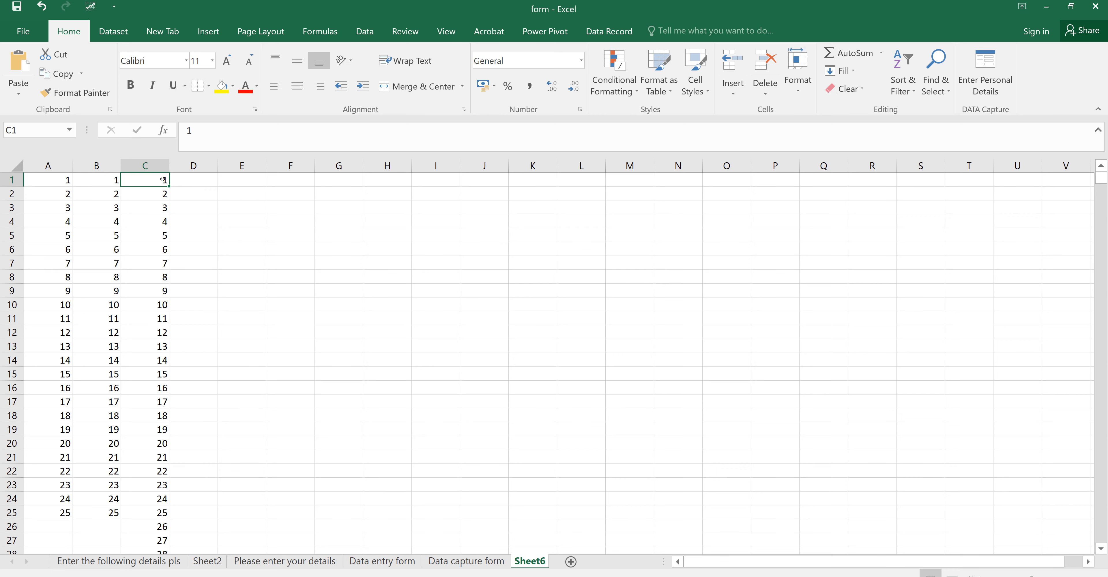
Step: Jump to the end of column C's series and back to verify it reaches 1000000
key("ctrl+Down")
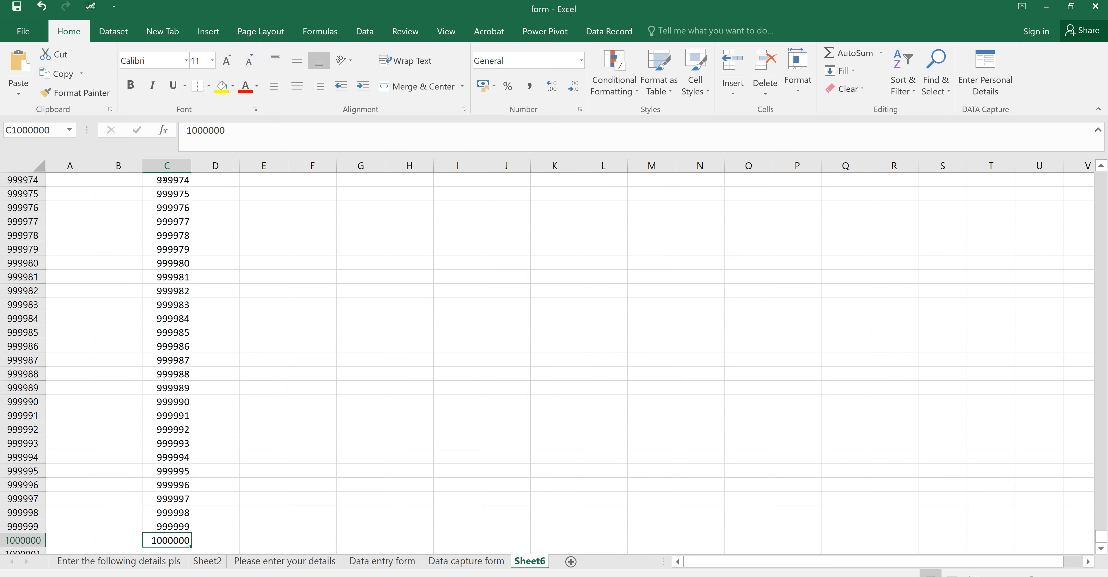
key("ctrl+Home")
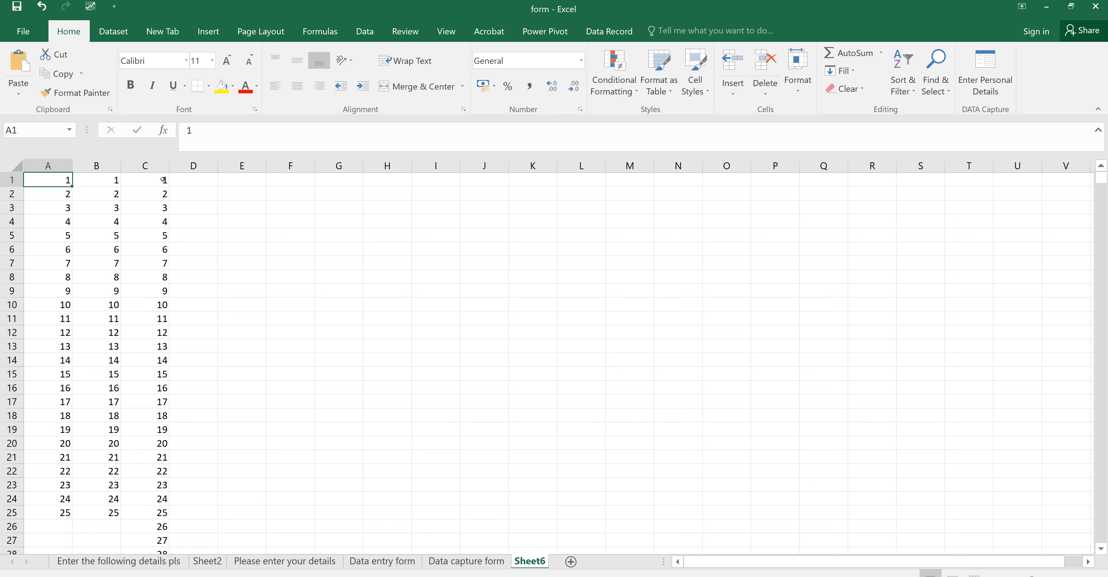
left_click(163, 179)
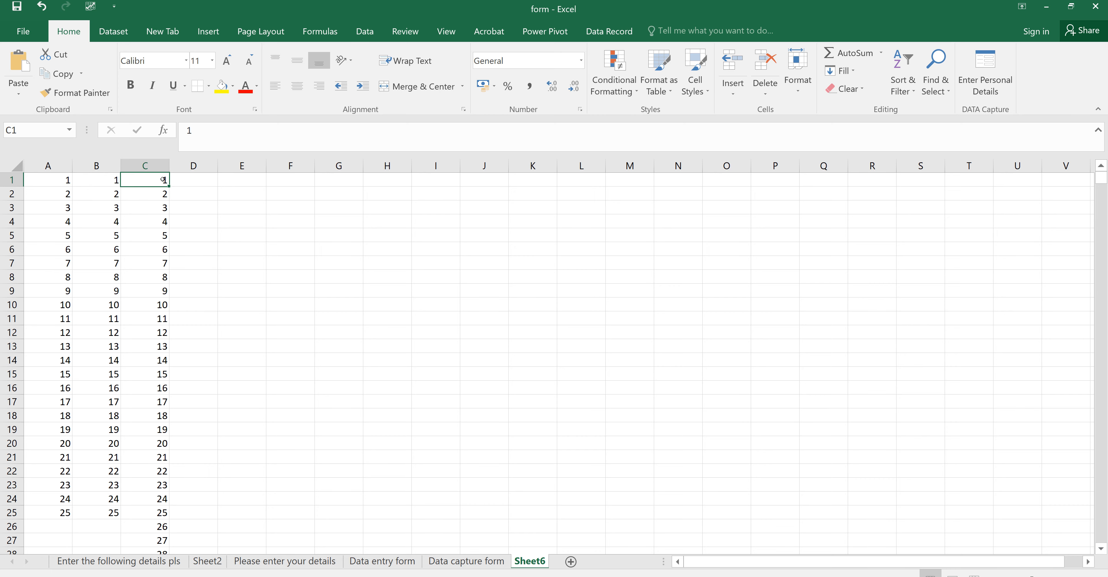
key("ctrl+Down")
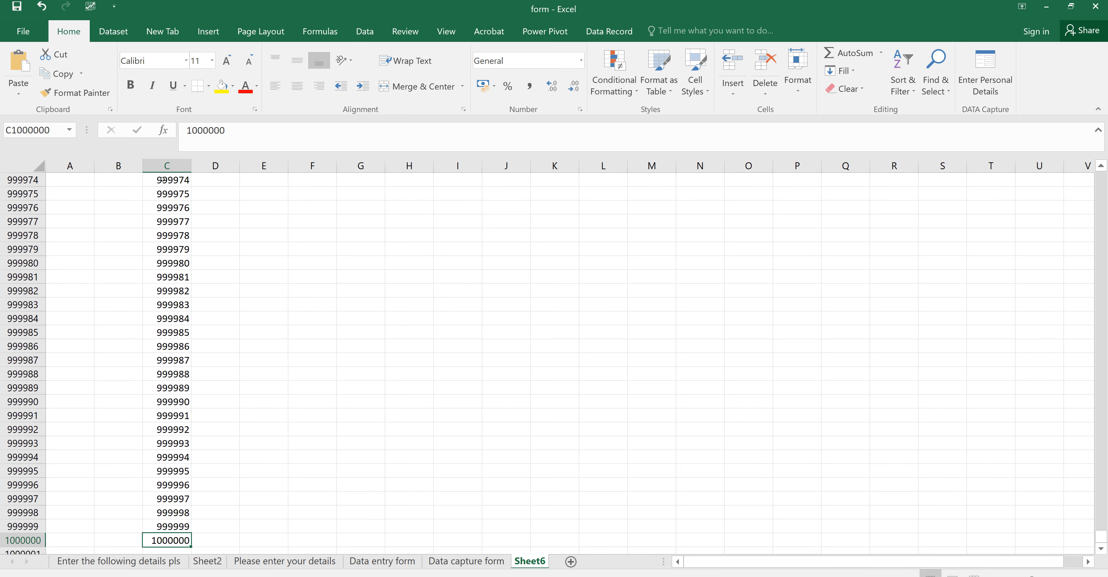
key("ctrl+Up")
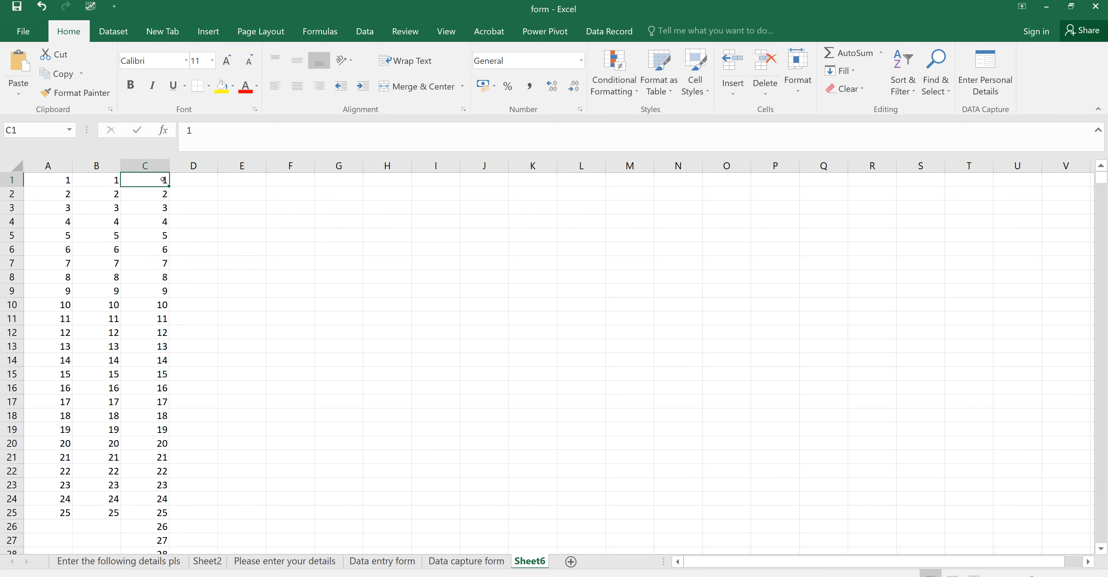
Step: Enter the value 1 in cell D1
left_click(183, 183)
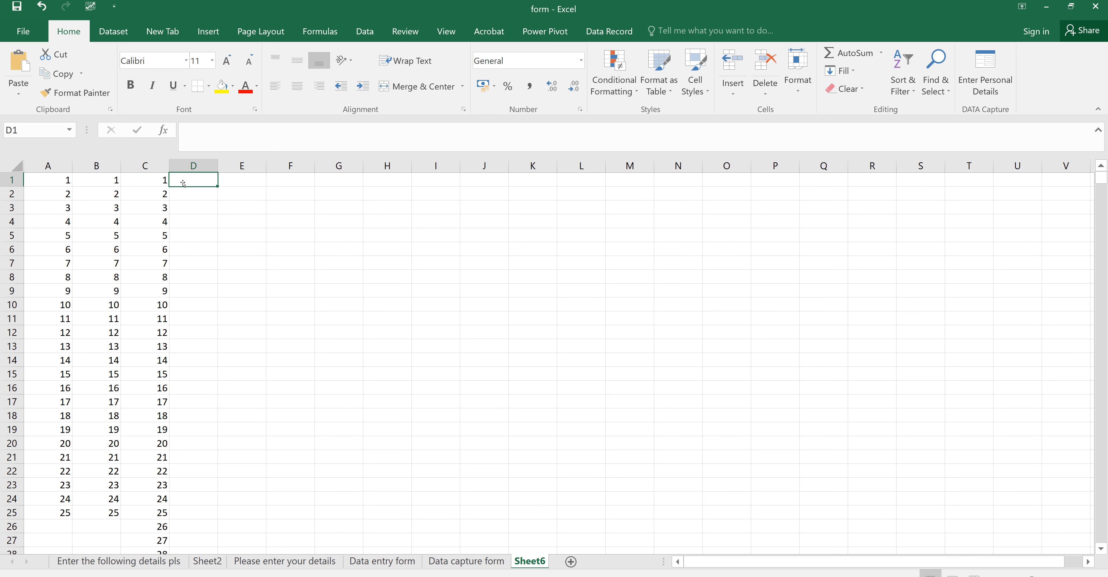
type("1")
key("Return")
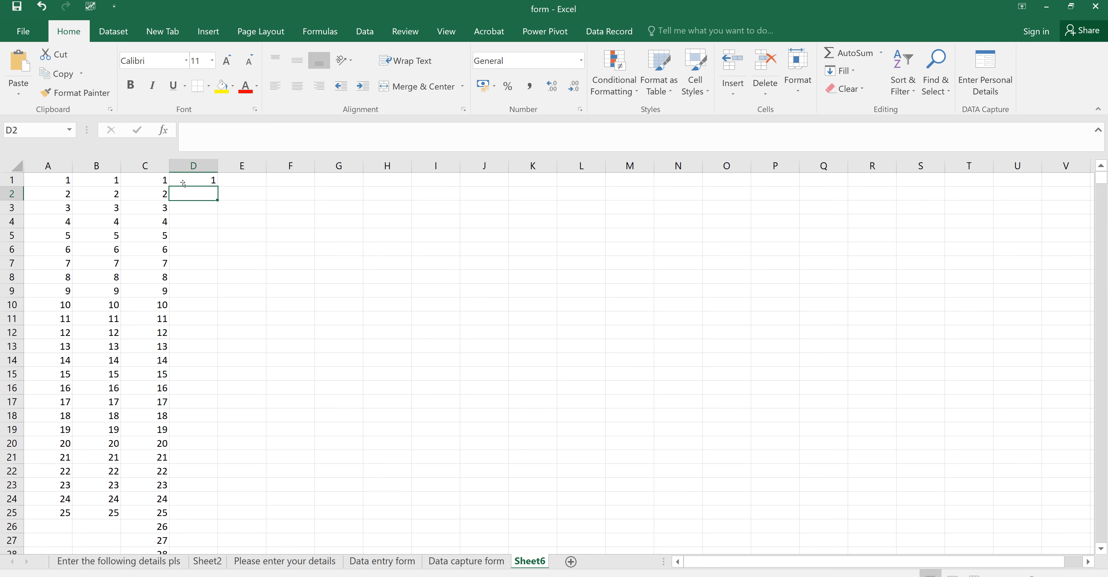
left_click(200, 177)
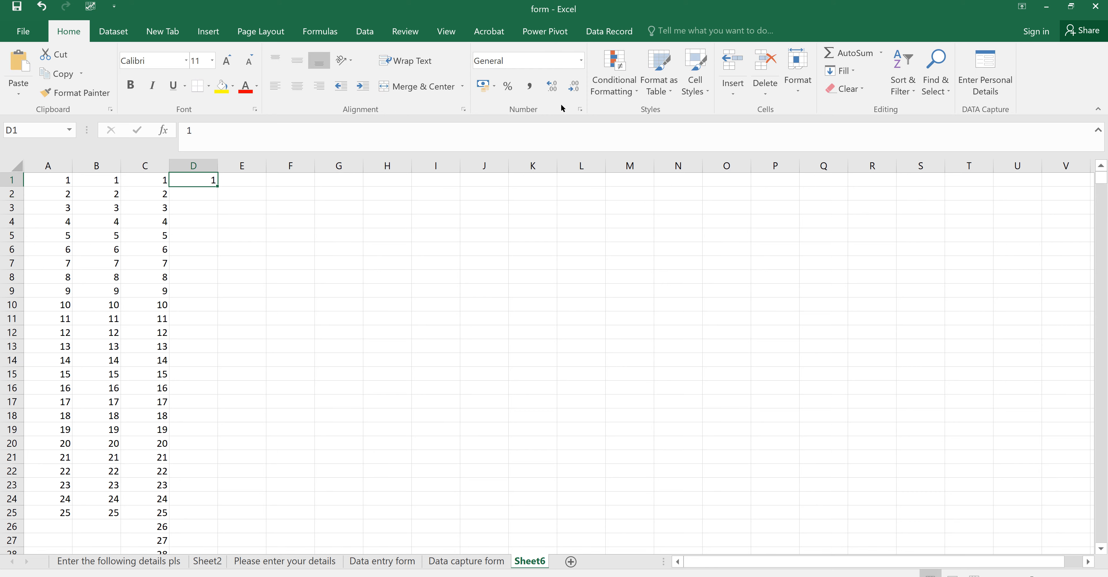
Step: Fill row 1 from D1 as a linear series by rows with stop value 1000000
left_click(848, 69)
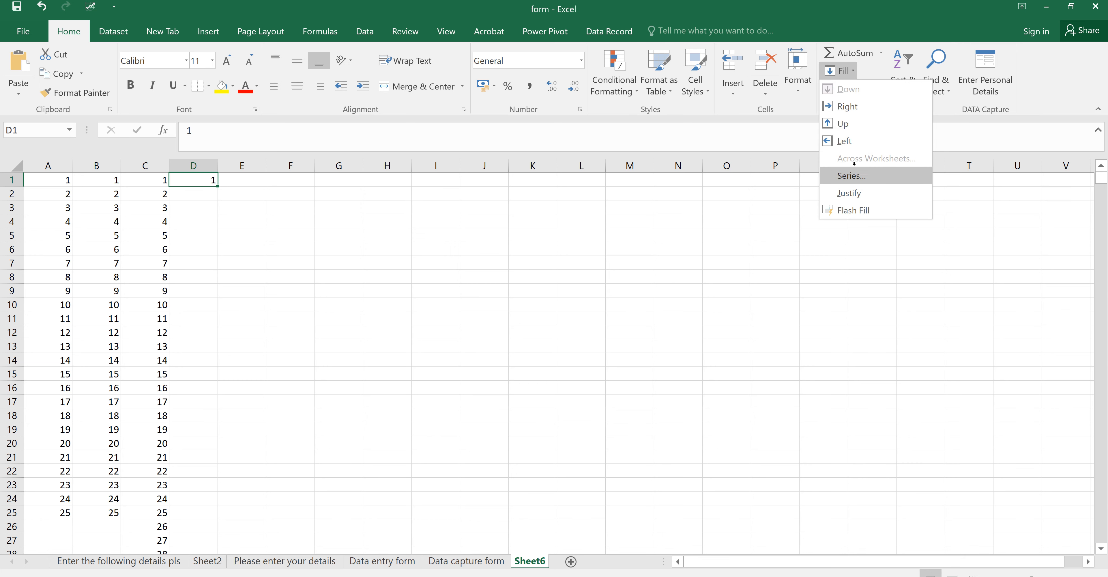
left_click(852, 174)
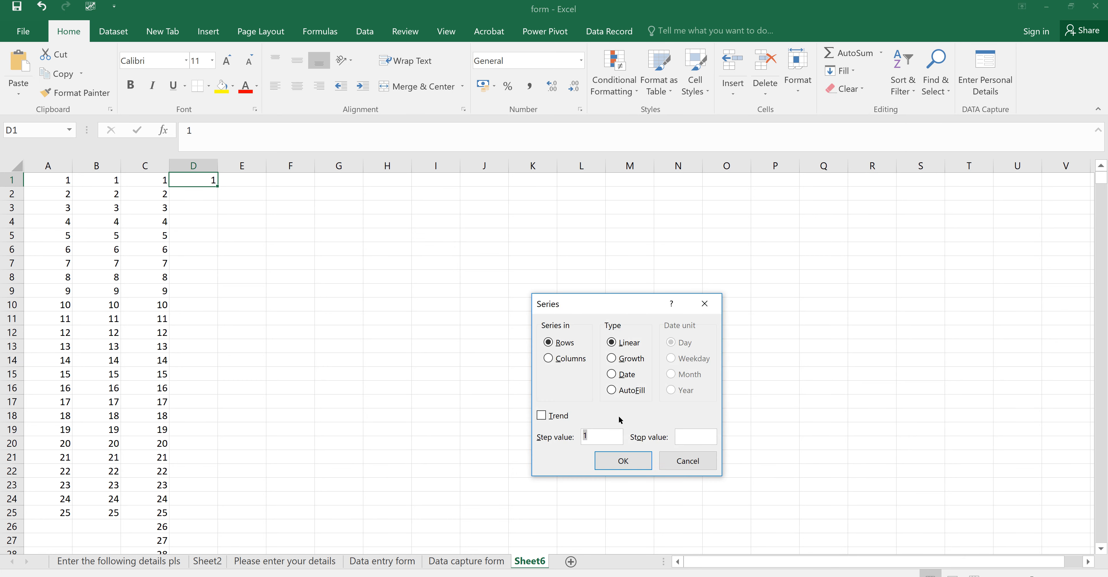
left_click(682, 434)
type("1000000")
left_click(638, 458)
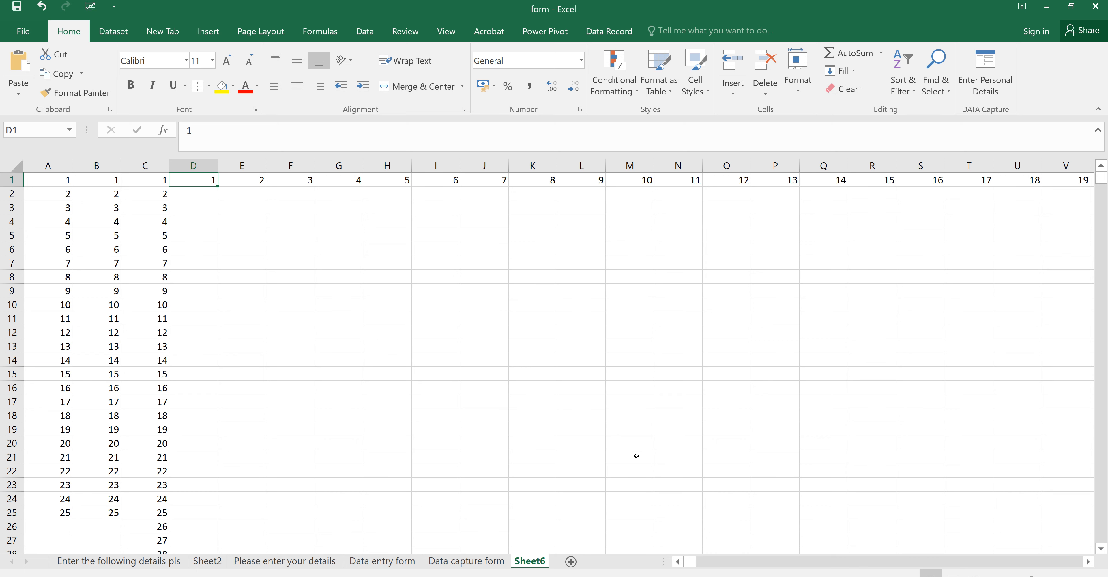
key("ctrl+Right")
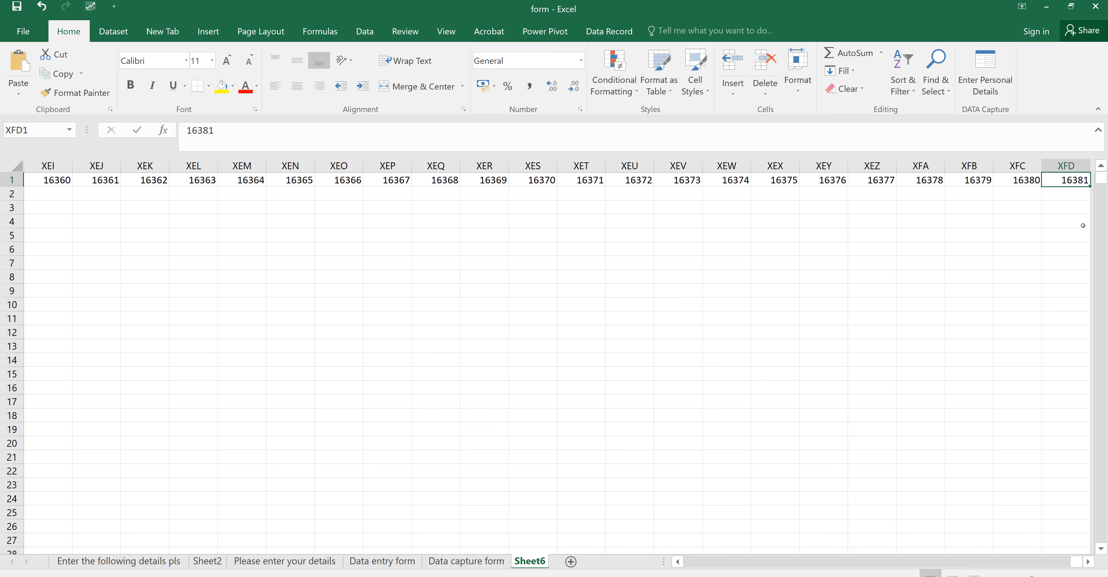
left_click(1089, 562)
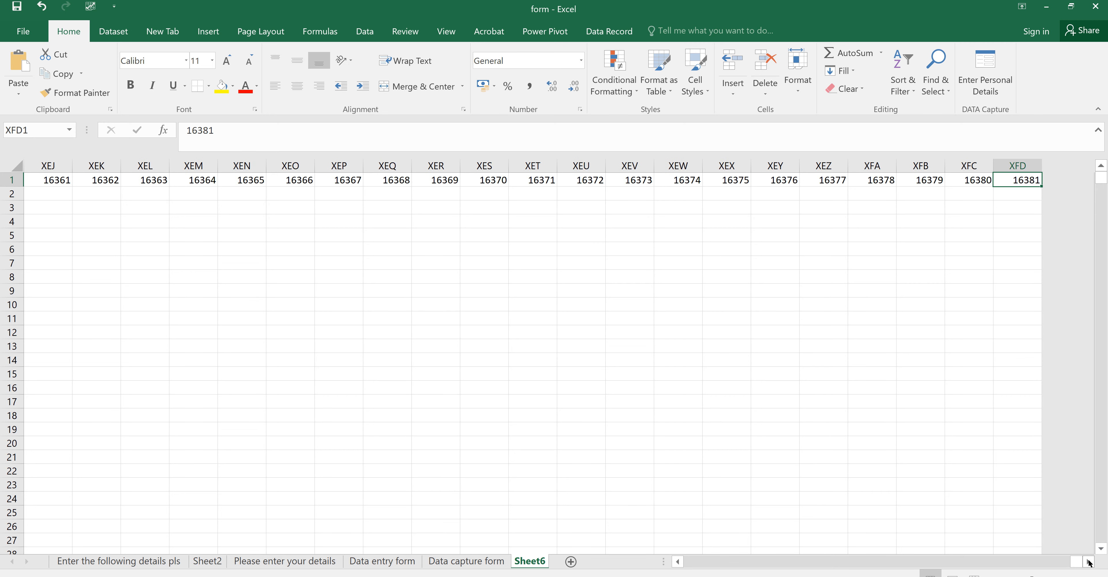
left_click(1089, 562)
left_click(1089, 562)
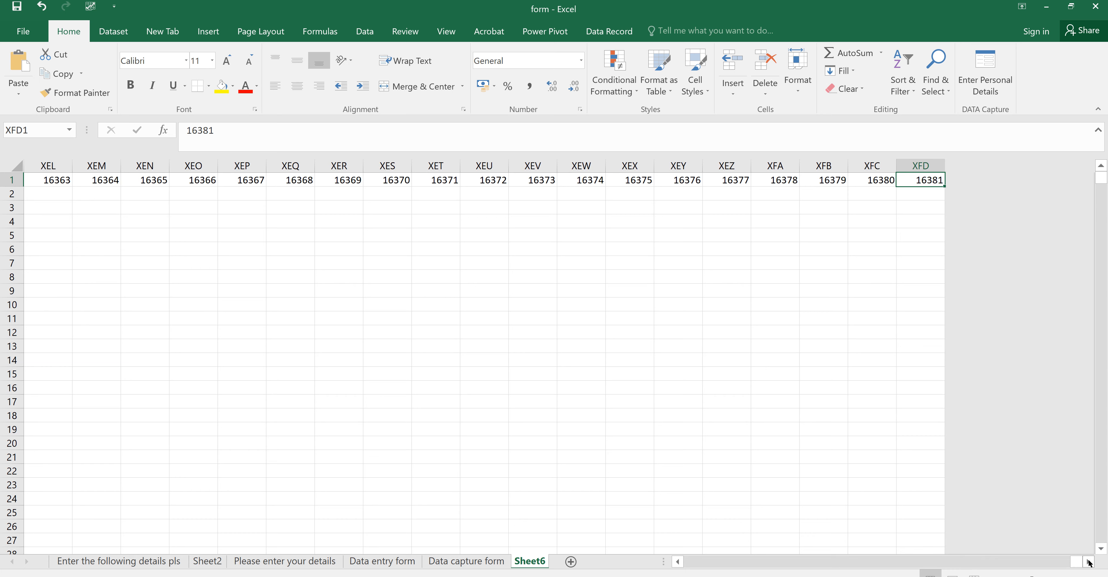
key("ctrl+Home")
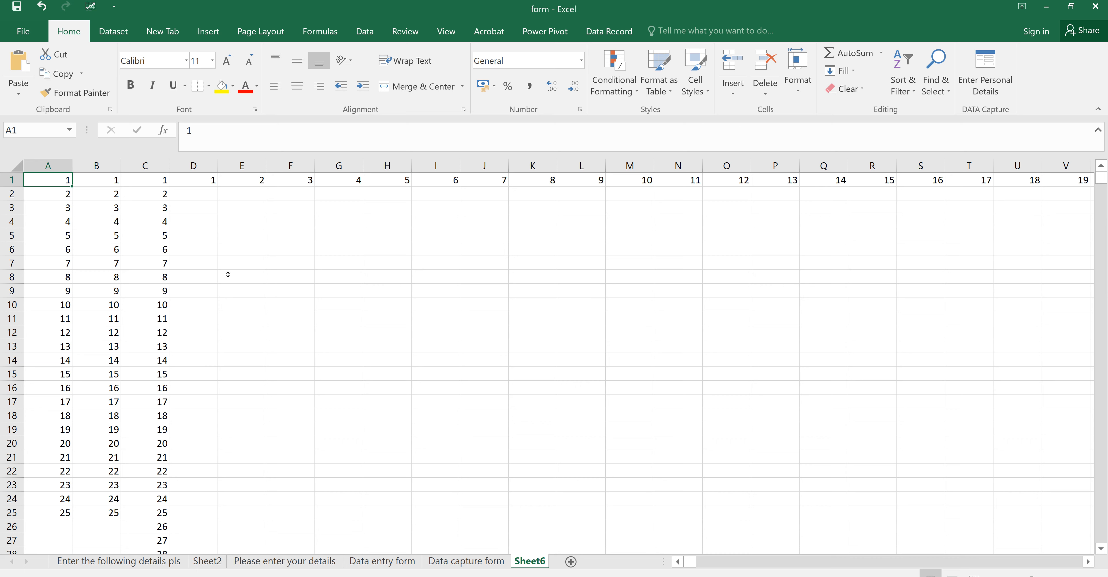
Step: Fill column D down from D1 with odd numbers, step 2, stop value 2000000
left_click(201, 179)
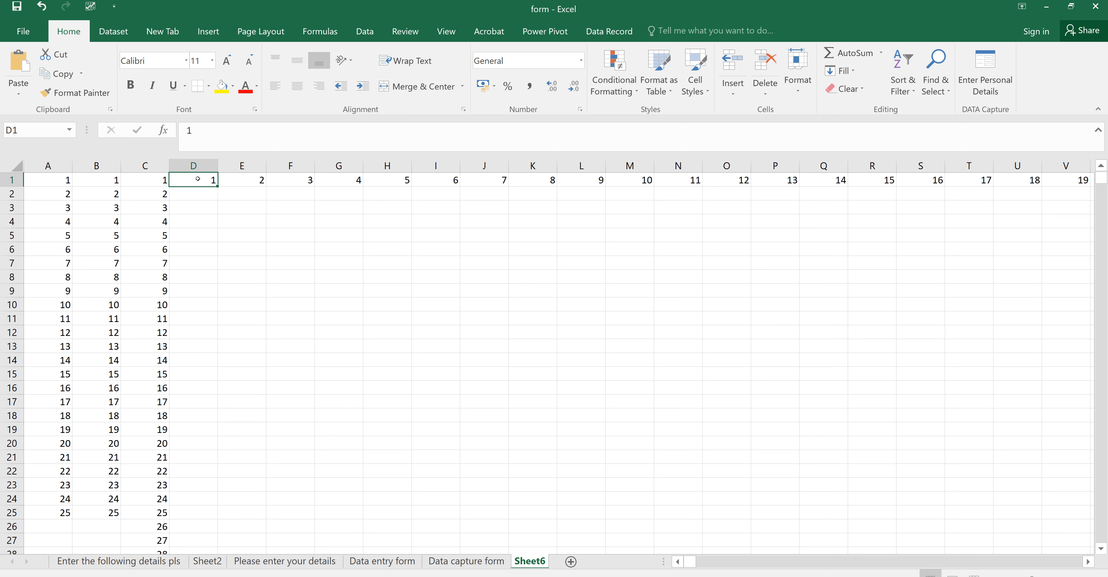
left_click(851, 71)
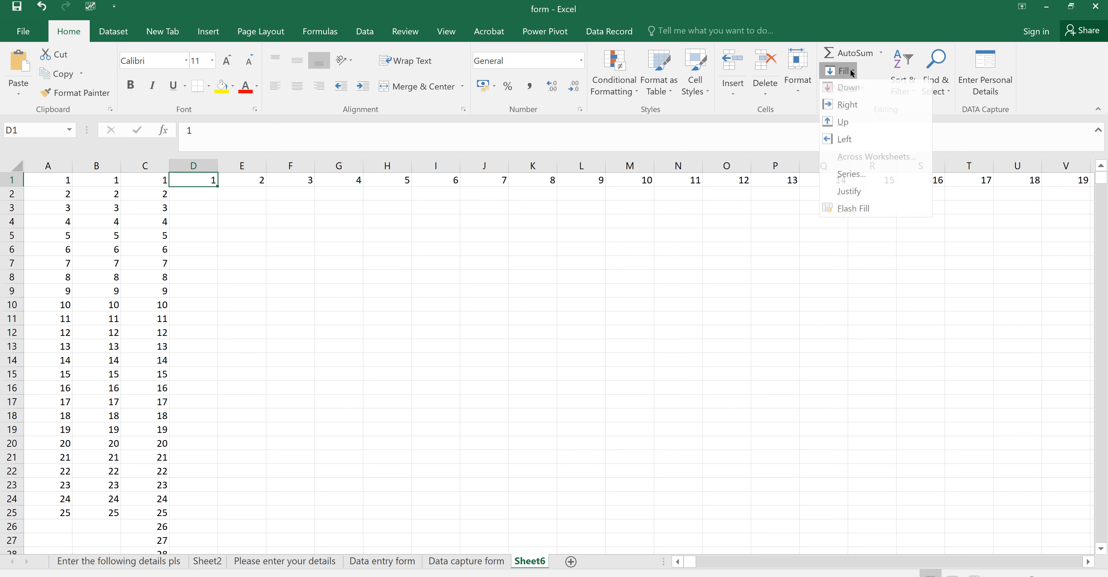
left_click(852, 175)
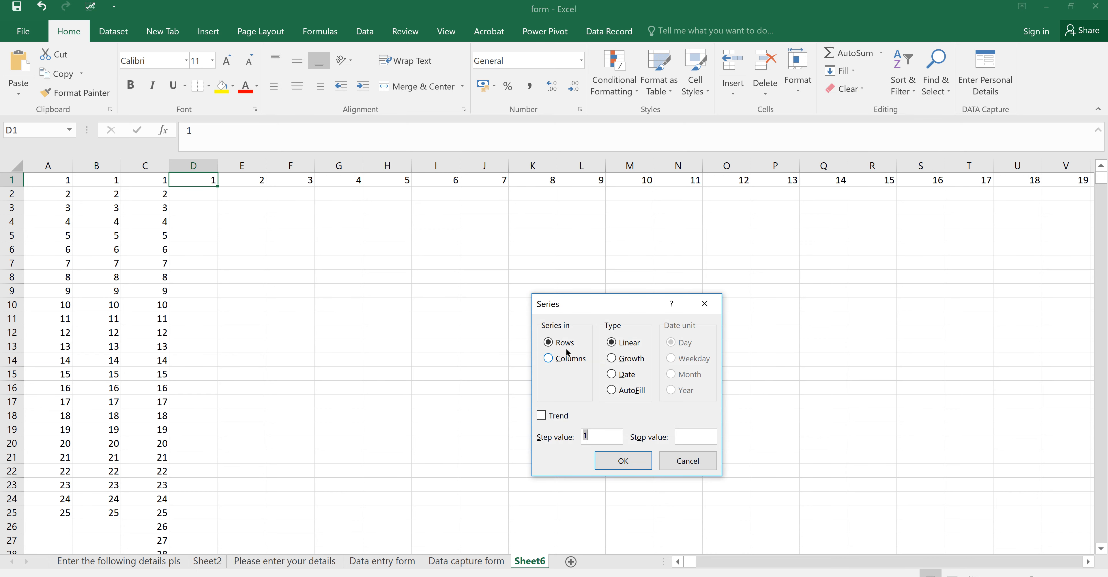
left_click(549, 358)
left_click(676, 434)
type("2000000")
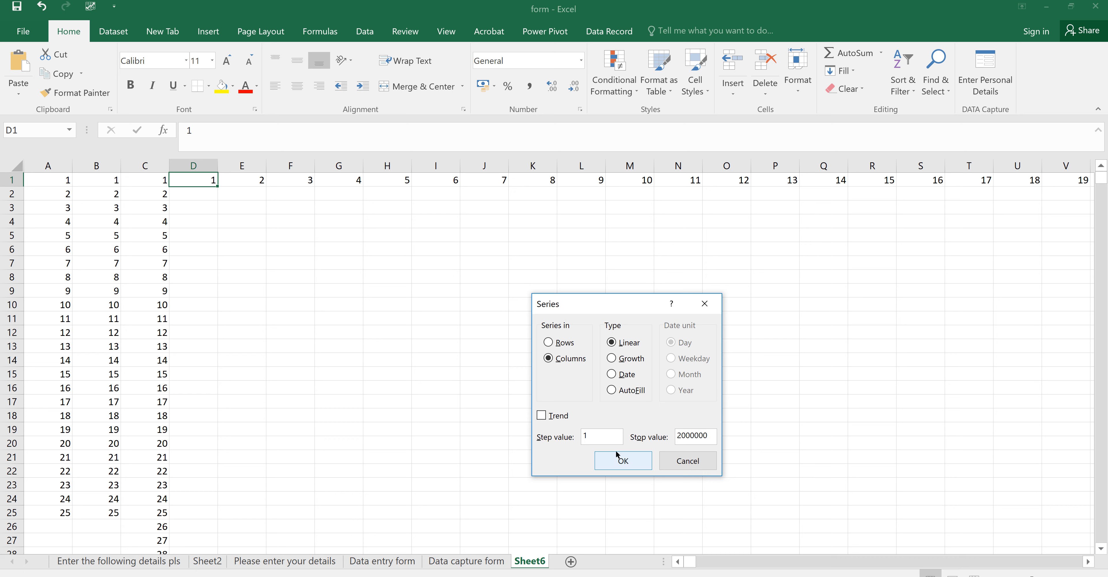
left_click(587, 435)
key("BackSpace")
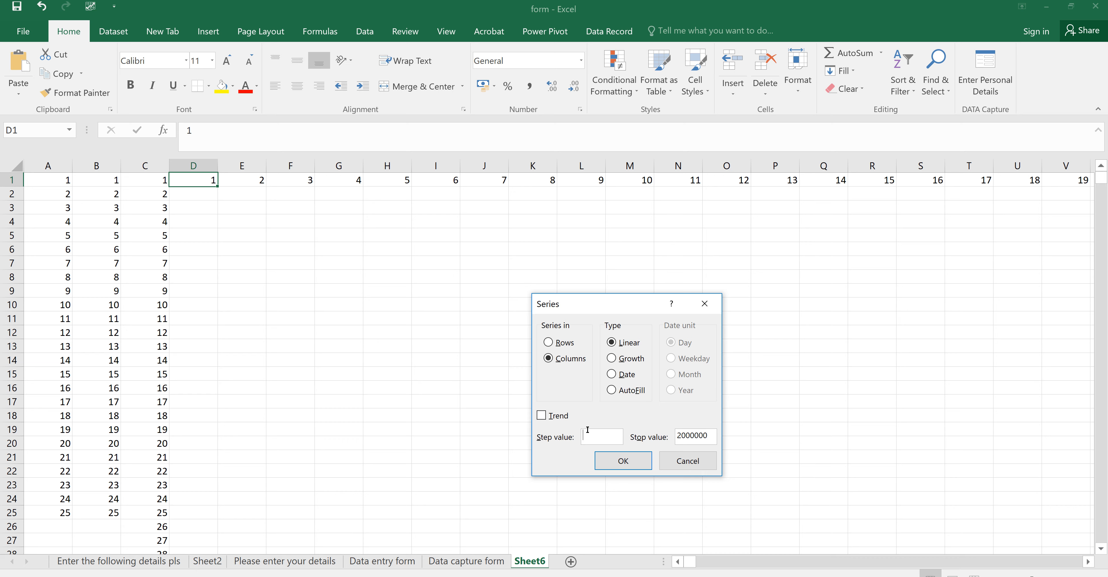
type("2")
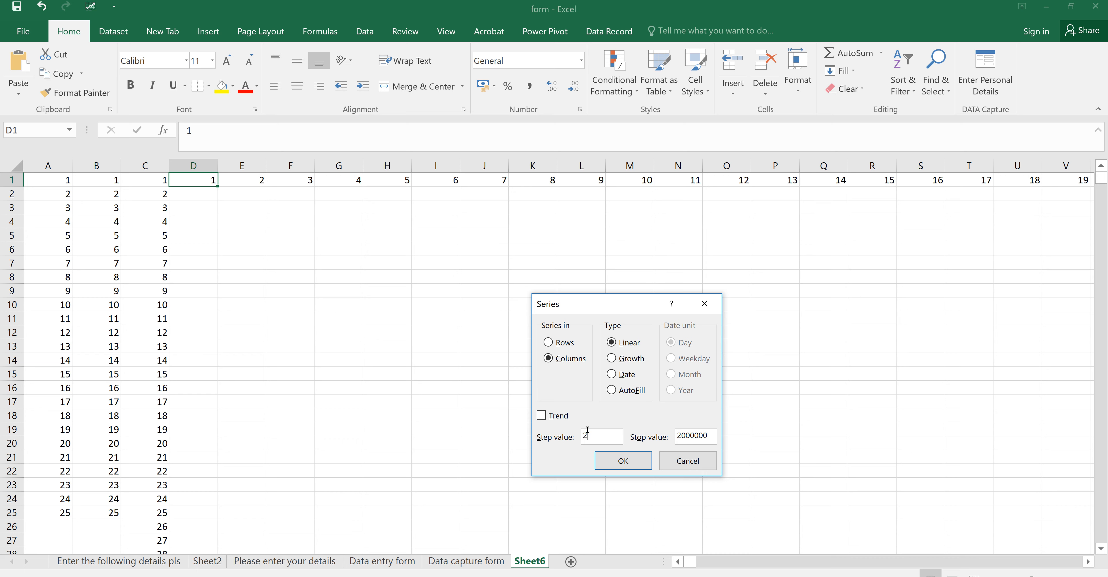
left_click(623, 460)
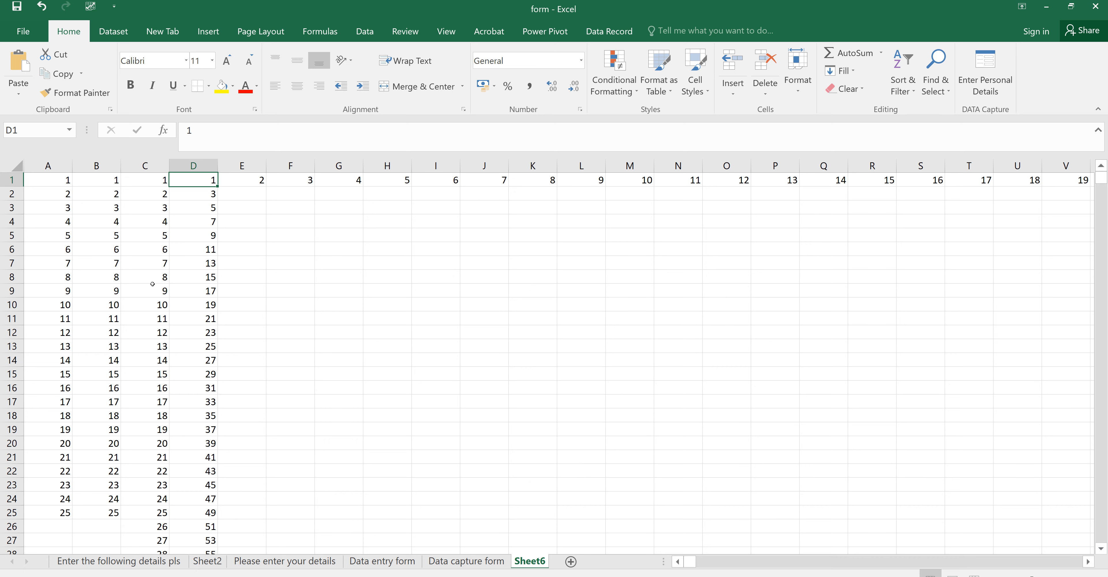
key("ctrl+Down")
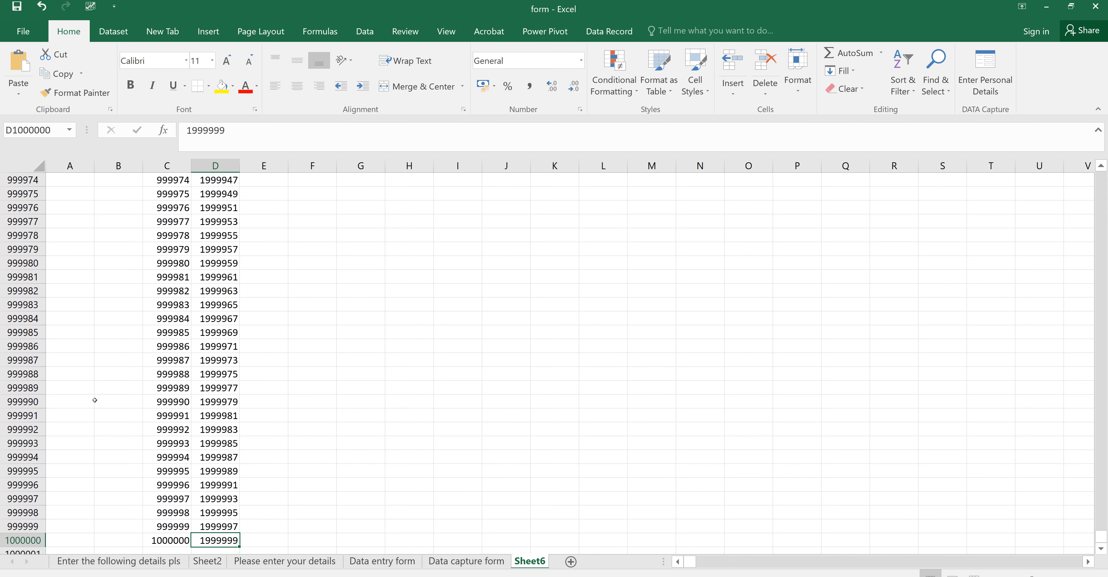
key("ctrl+Up")
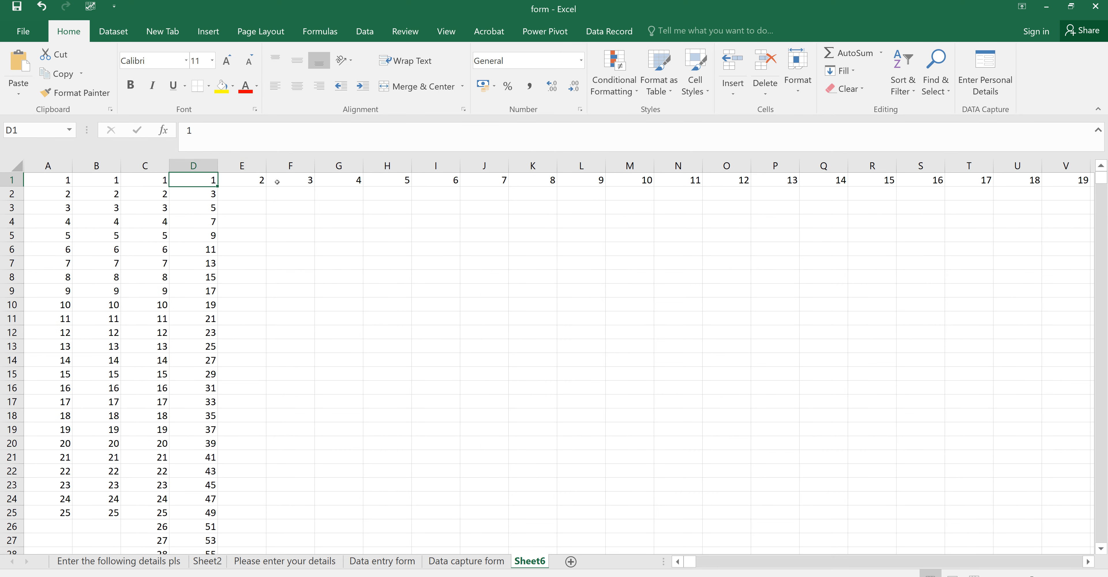
left_click(237, 181)
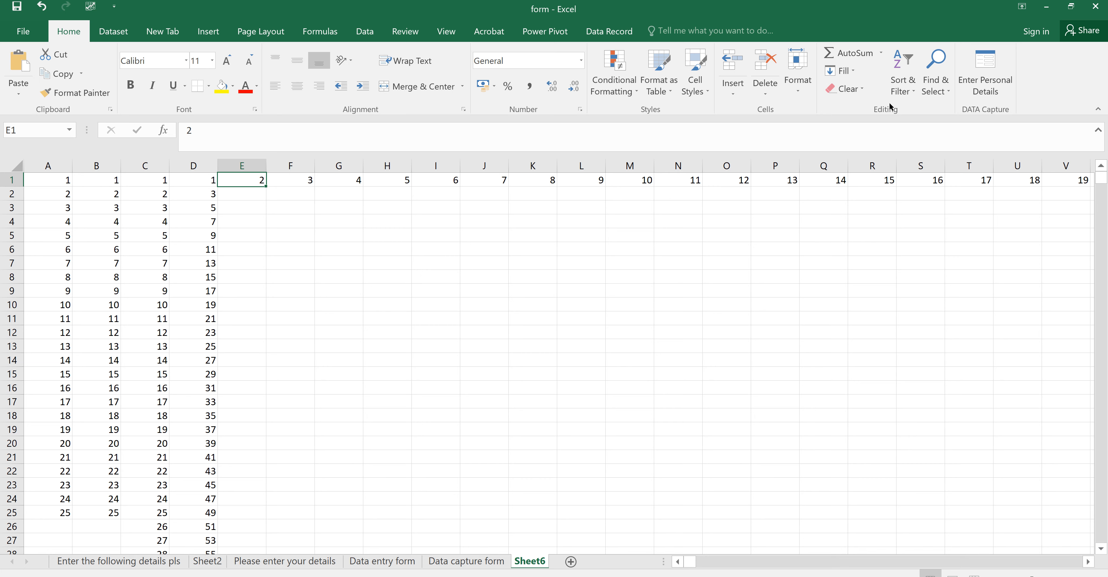
Step: Fill column E down from E1 with even numbers, step 2, stop value 2000000
left_click(855, 69)
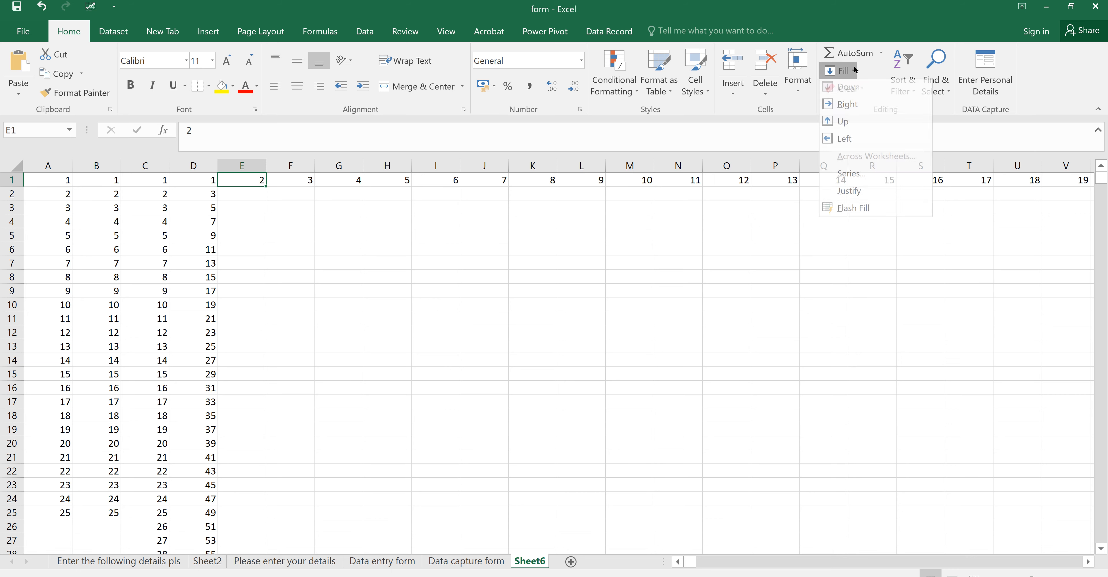
left_click(852, 175)
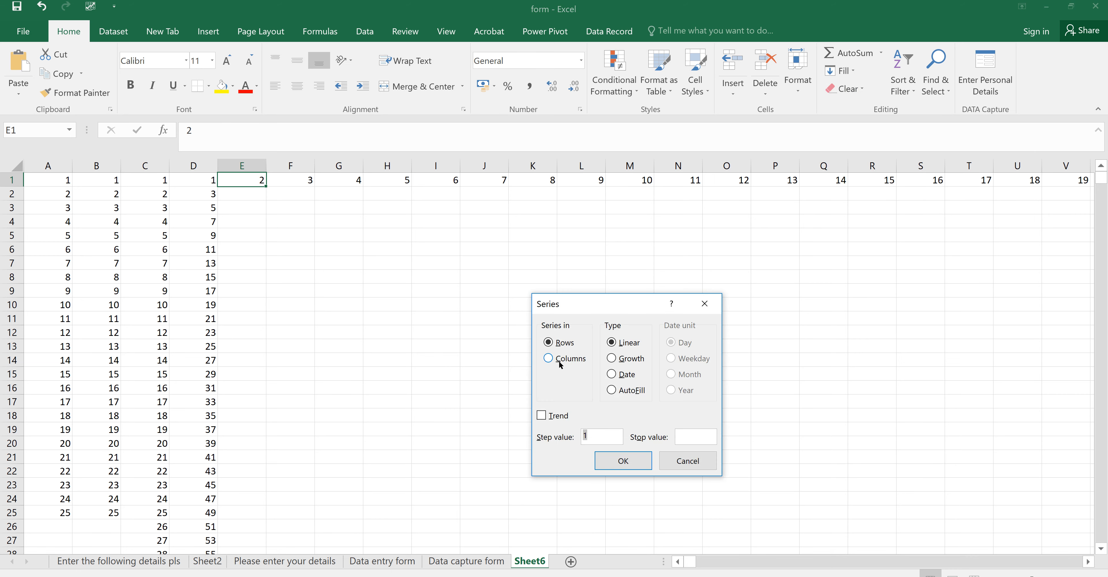
left_click(549, 358)
left_click(591, 433)
key("BackSpace")
type("2")
type("2")
type("000")
type("000")
left_click(634, 456)
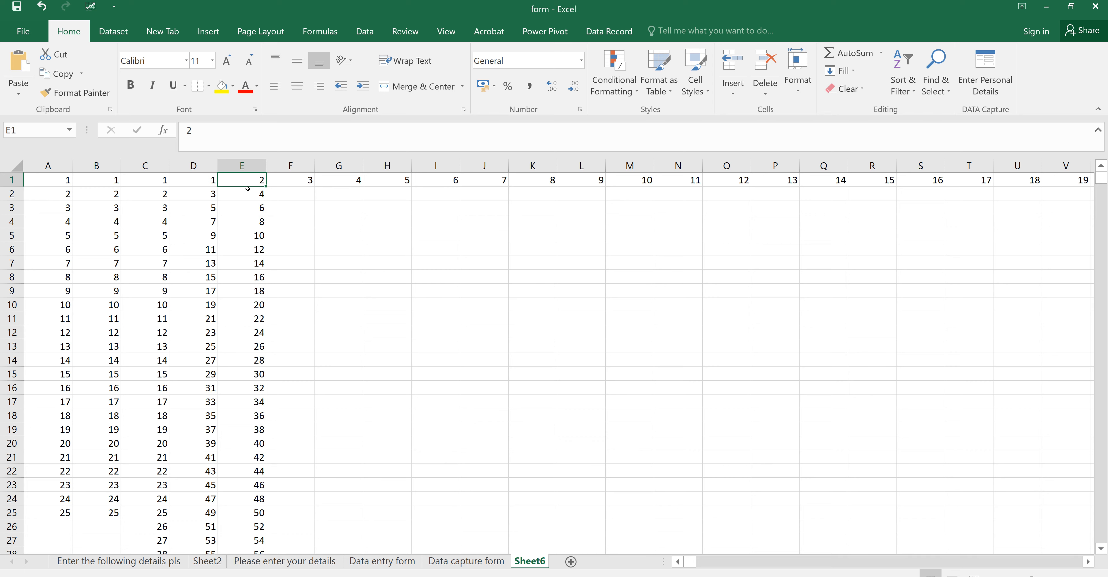
double_click(248, 187)
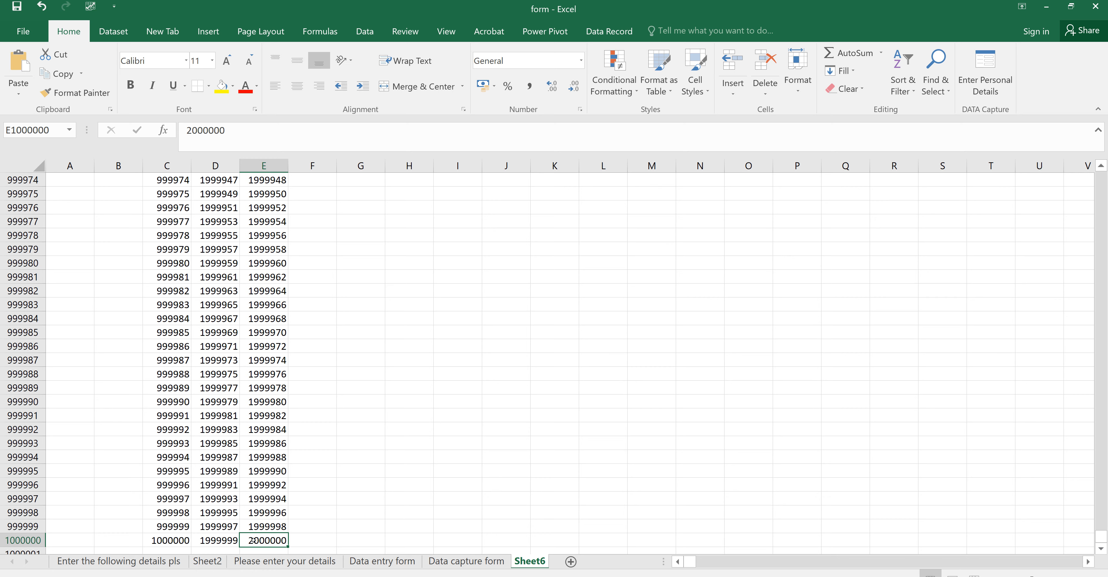
key("ctrl+Up")
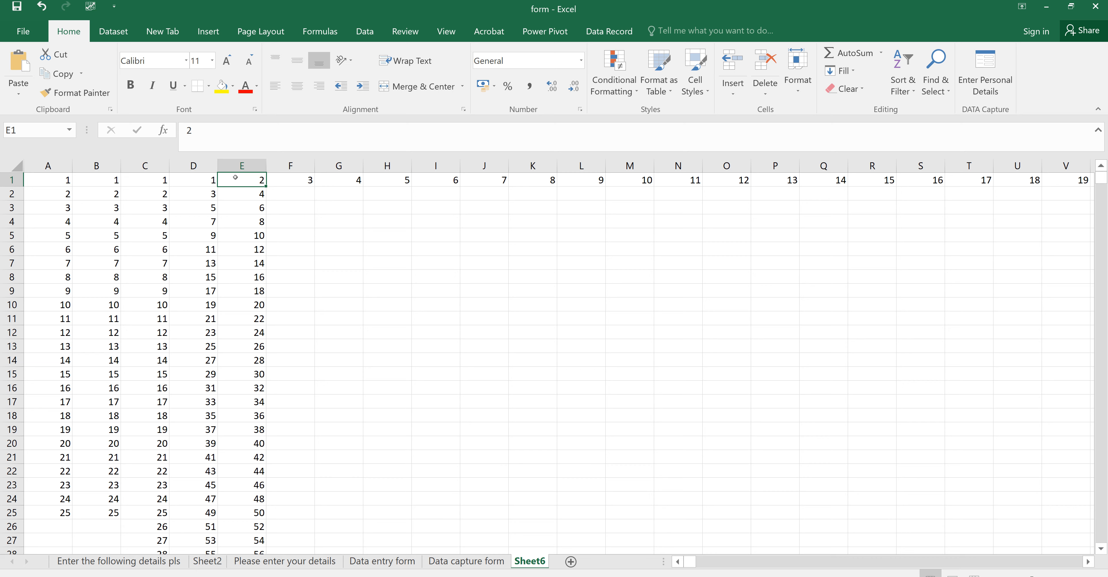
Step: Sort only column E largest to smallest, continuing with the current selection
left_click(247, 162)
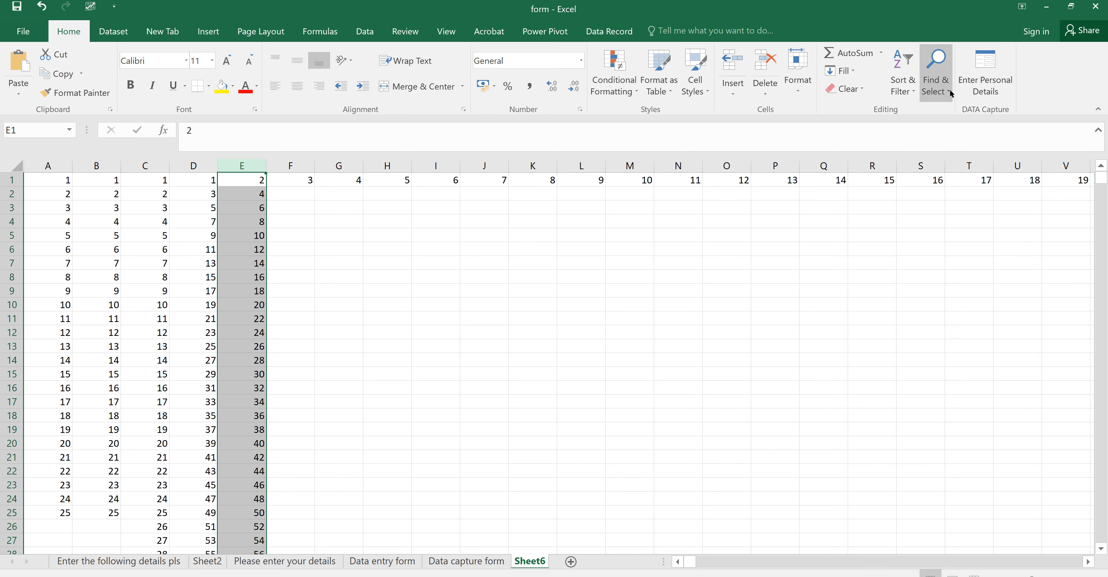
left_click(909, 88)
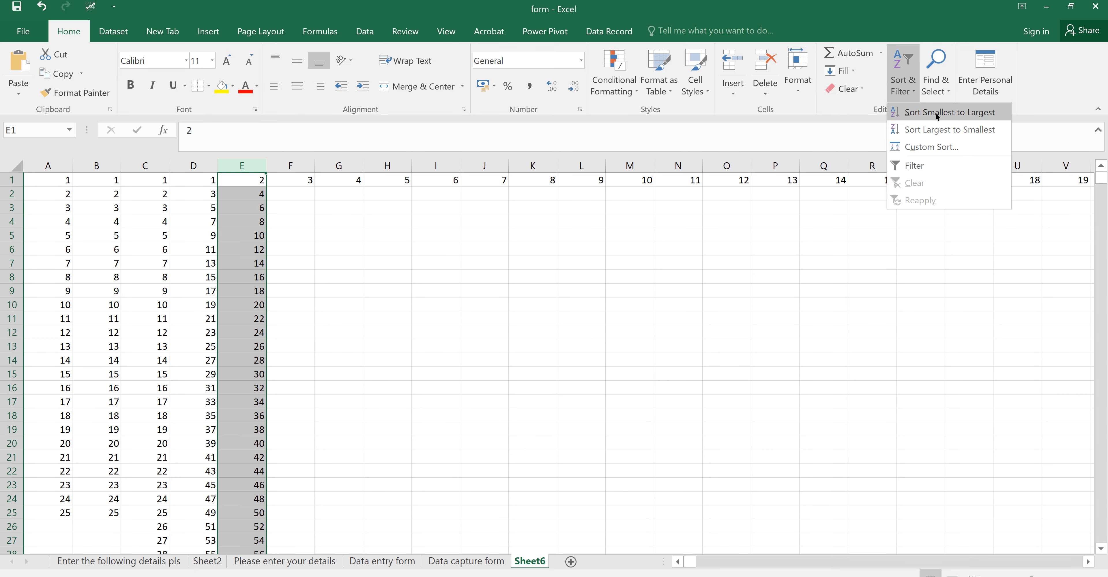
left_click(941, 126)
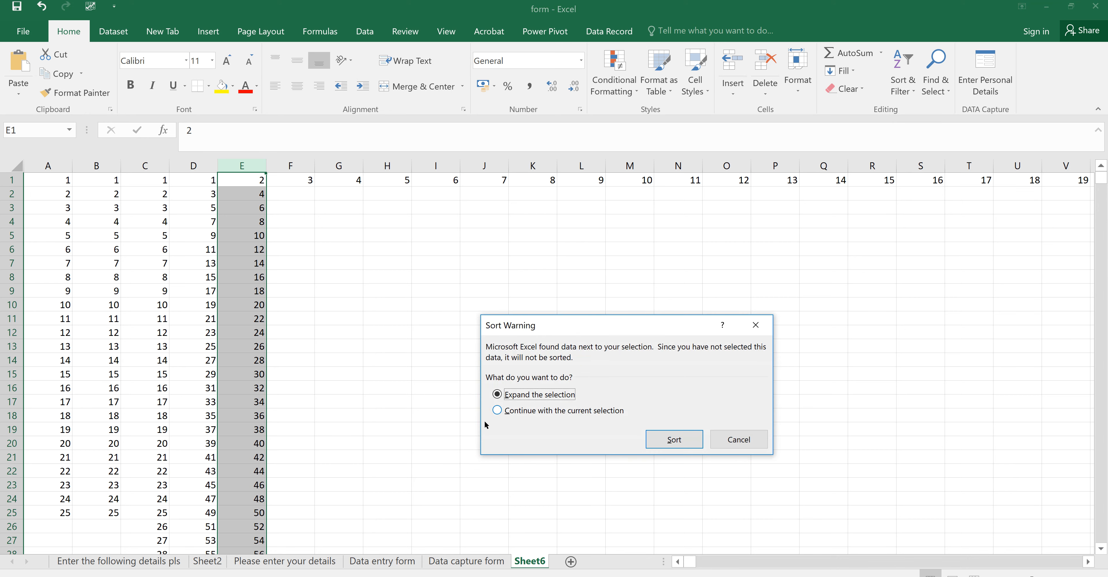
left_click(496, 411)
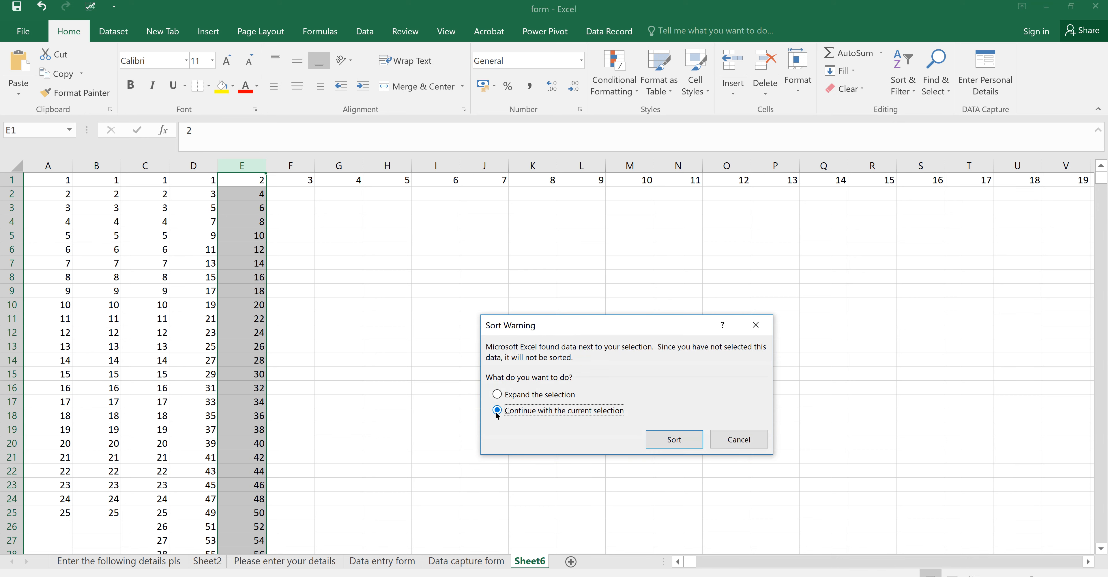
left_click(665, 445)
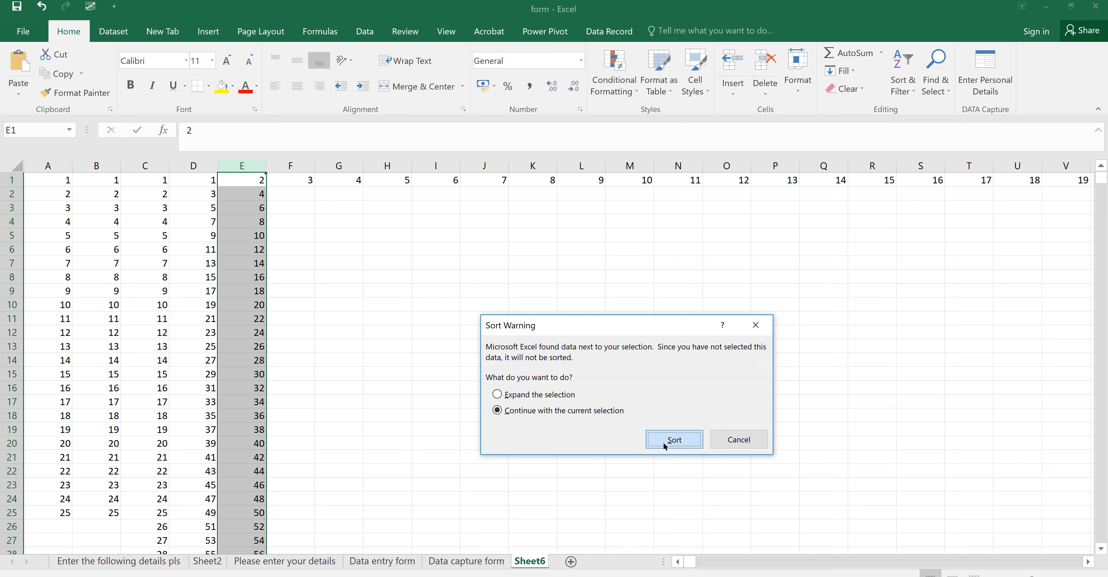